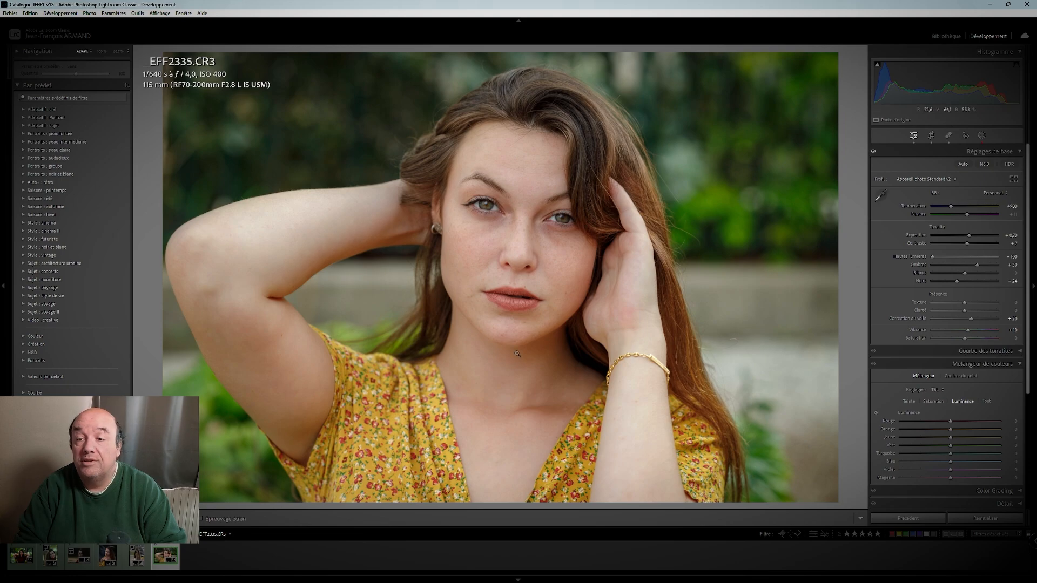
Try the black-and-white treatment on the portrait EFF2335.CR3 and switch it back to colour.
{"action": "left_click", "coordinate": [984, 165]}
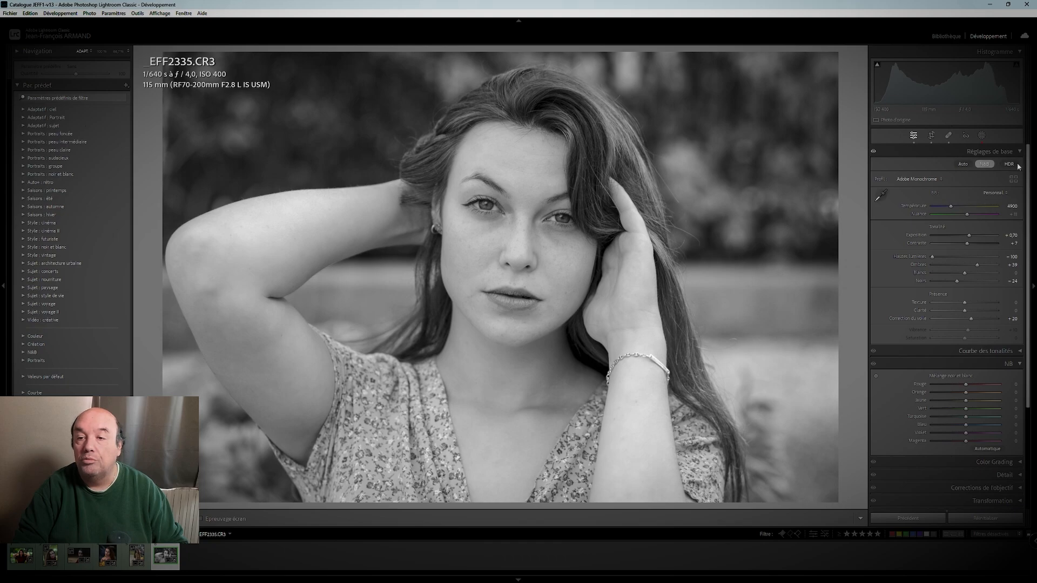
{"action": "left_click", "coordinate": [983, 163]}
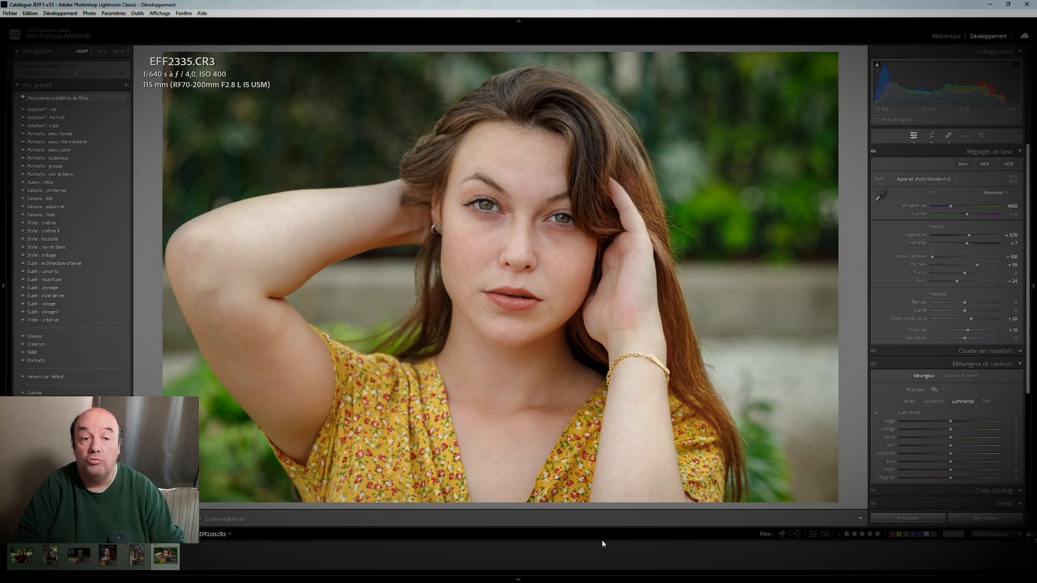
Create a virtual copy of the portrait EFF2335.CR3.
{"action": "right_click", "coordinate": [165, 571]}
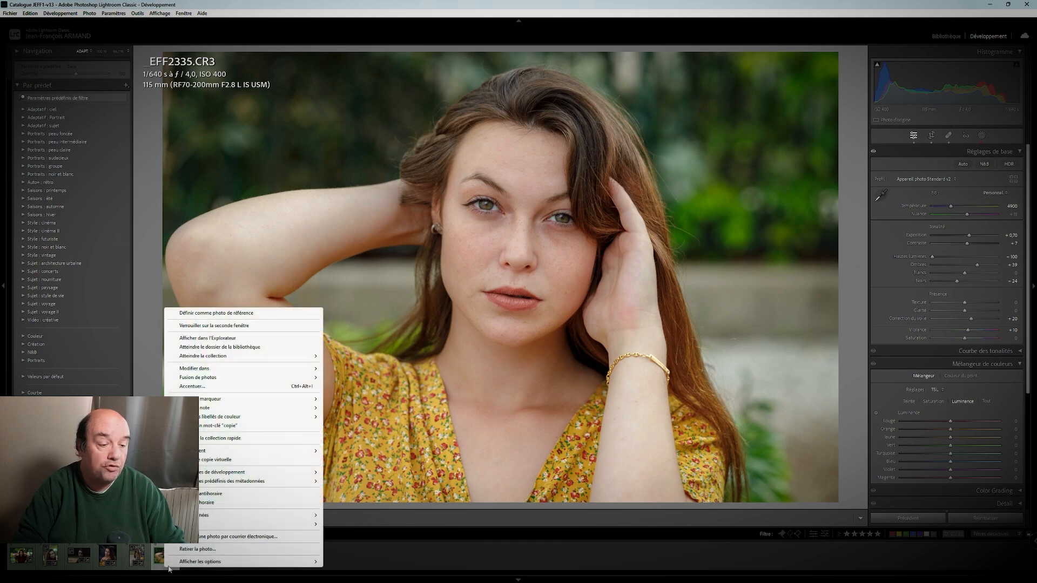
{"action": "left_click", "coordinate": [214, 460]}
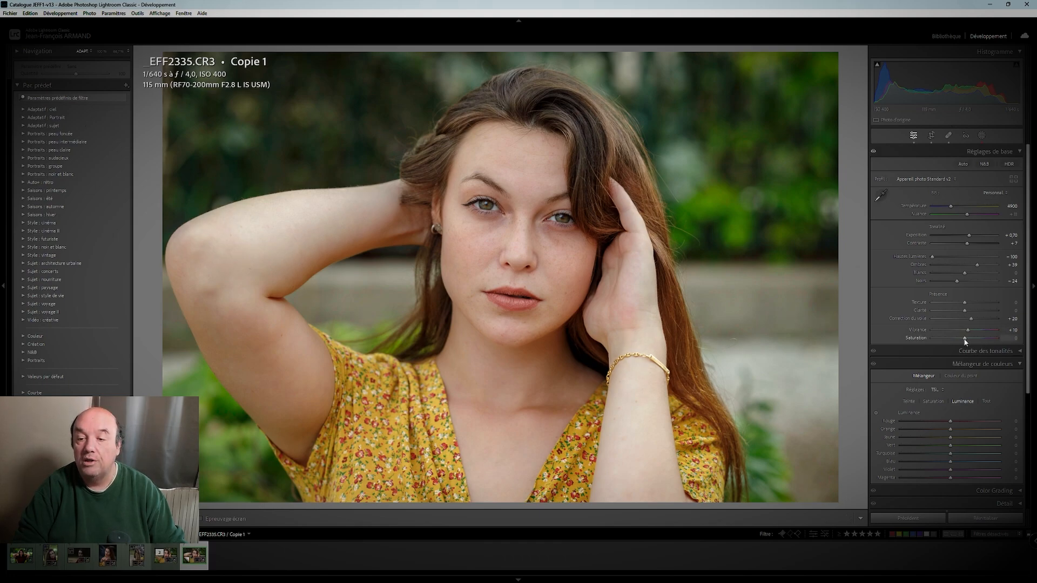
Try desaturating the virtual copy with a global Saturation of -100 and reset the setting.
{"action": "left_click_drag", "start_coordinate": [949, 339], "coordinate": [741, 319]}
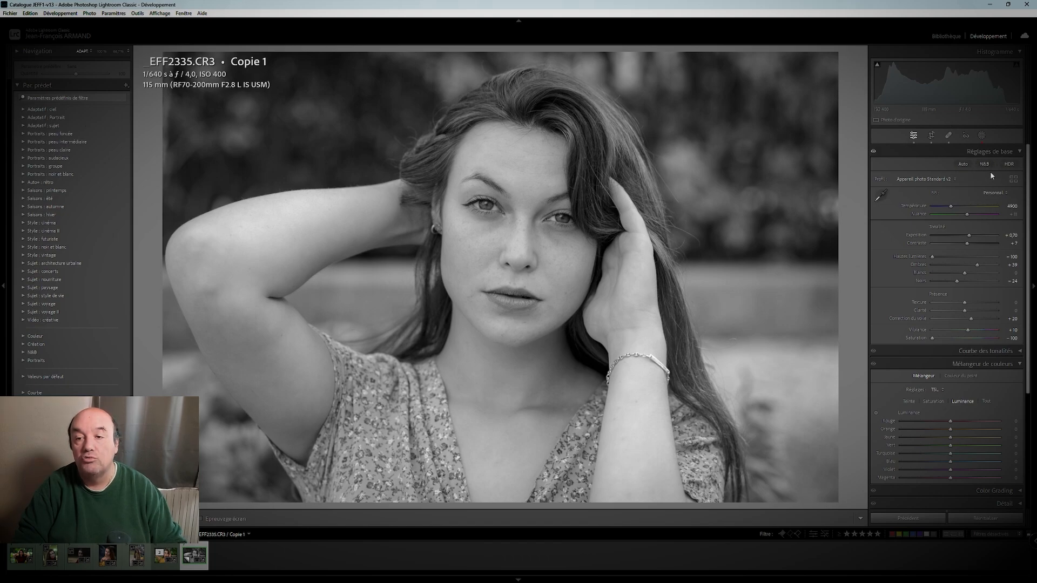
{"action": "double_click", "coordinate": [932, 340]}
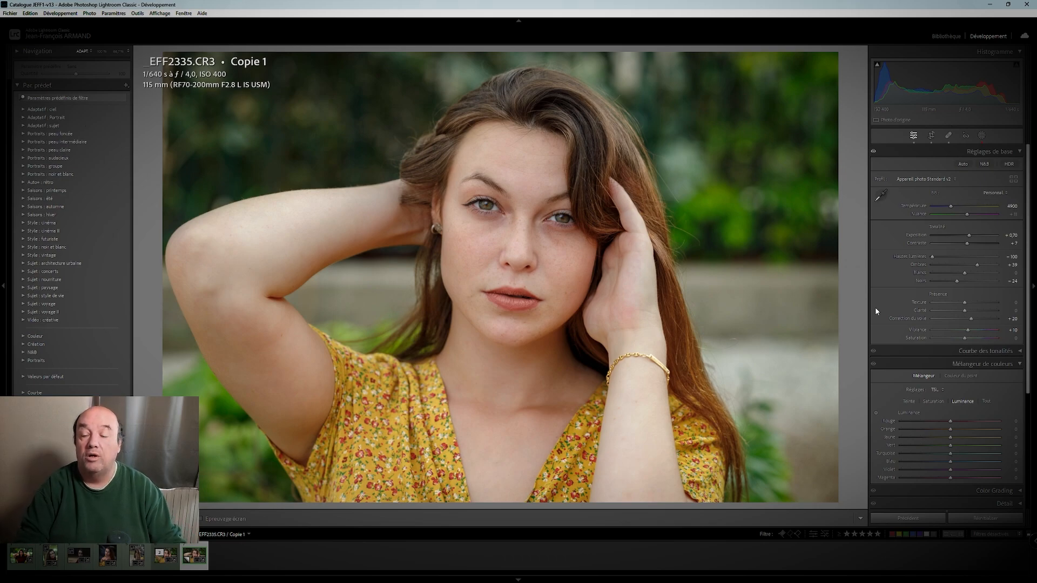
Turn the copy monochrome by setting the saturation of each colour to -100 in the colour mixer.
{"action": "left_click", "coordinate": [936, 401]}
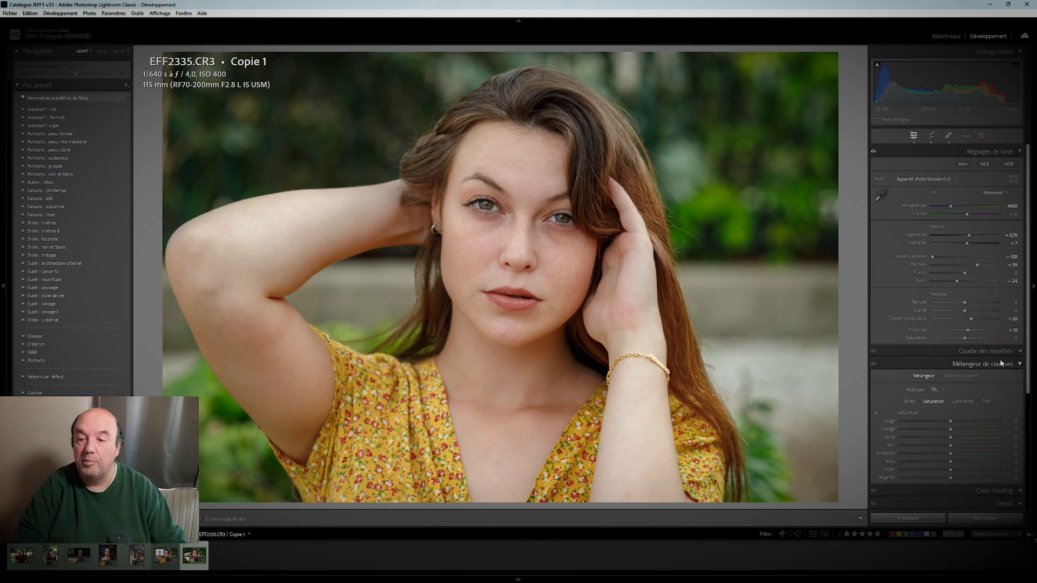
{"action": "left_click_drag", "start_coordinate": [951, 425], "coordinate": [860, 424]}
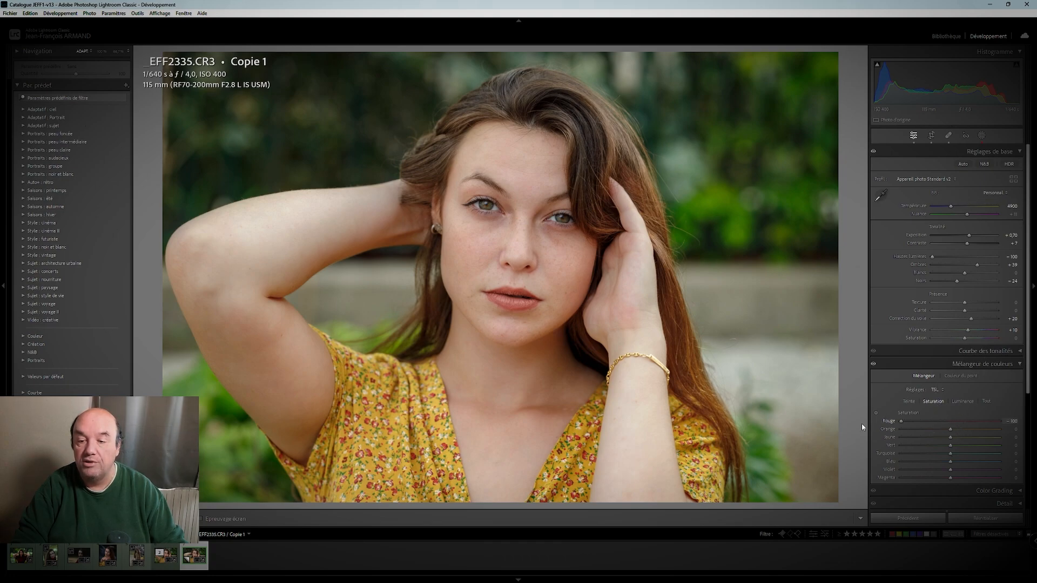
{"action": "left_click_drag", "start_coordinate": [950, 431], "coordinate": [887, 439]}
{"action": "left_click_drag", "start_coordinate": [950, 445], "coordinate": [912, 470]}
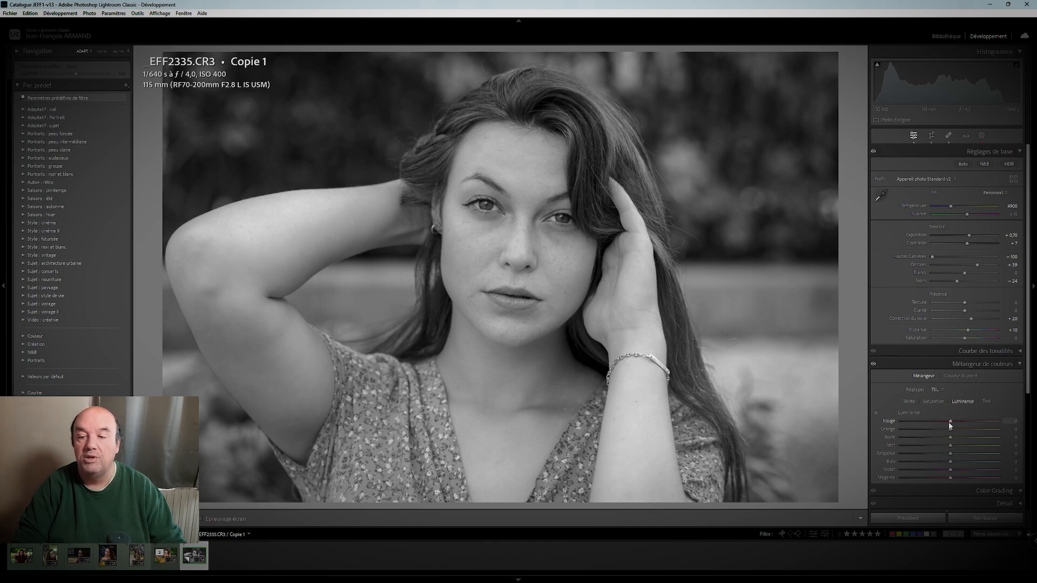
Adjust the colour mixer luminance to Orange +59, Jaune -28, Vert and Turquoise -100, Violet +98, and lower Rouge, Bleu and Magenta.
{"action": "left_click_drag", "start_coordinate": [943, 425], "coordinate": [875, 430]}
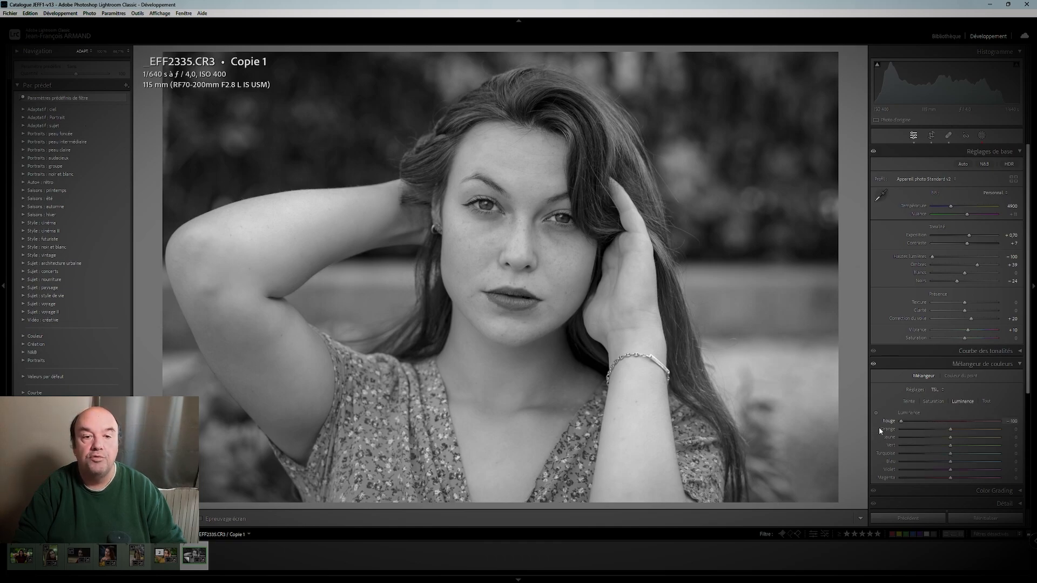
{"action": "left_click_drag", "start_coordinate": [989, 422], "coordinate": [1033, 424]}
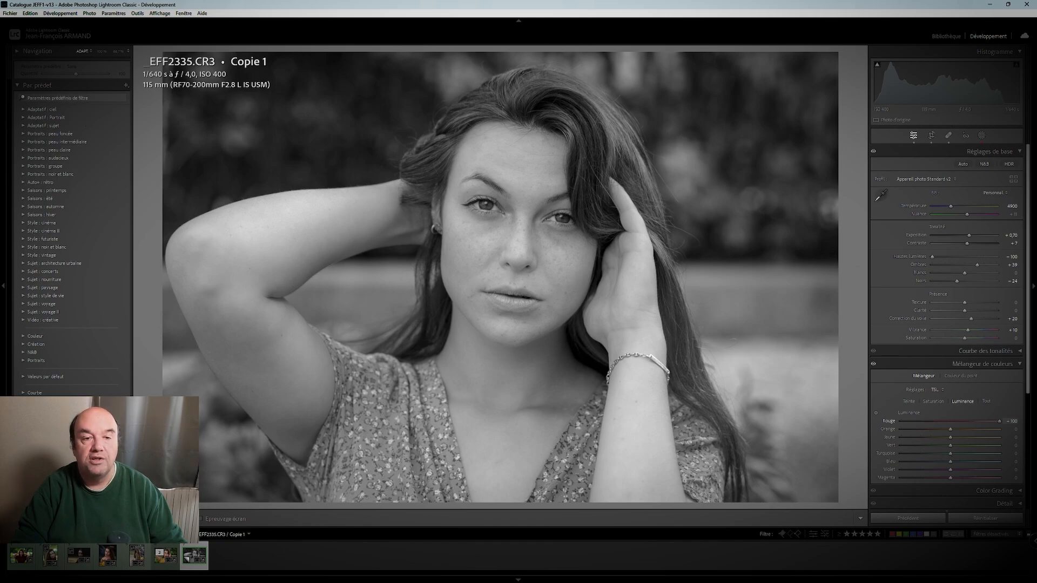
{"action": "left_click_drag", "start_coordinate": [936, 421], "coordinate": [998, 469]}
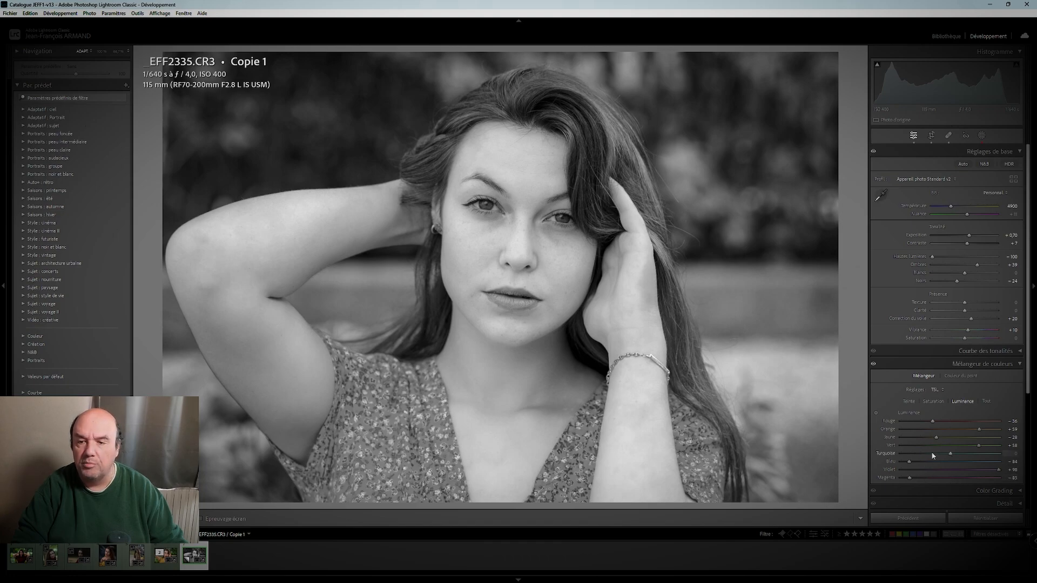
{"action": "left_click_drag", "start_coordinate": [953, 454], "coordinate": [891, 457]}
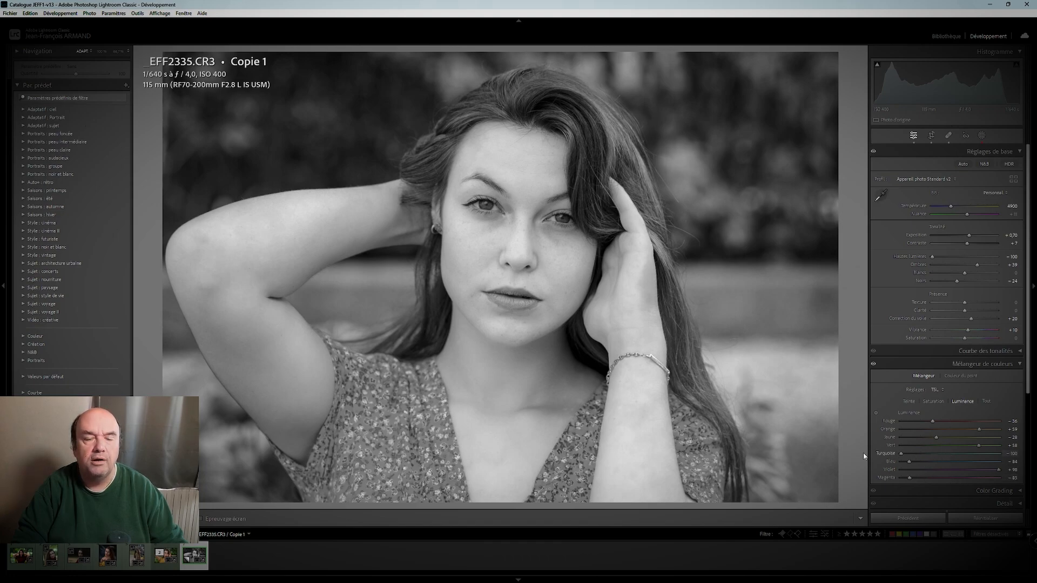
{"action": "left_click_drag", "start_coordinate": [979, 446], "coordinate": [902, 445]}
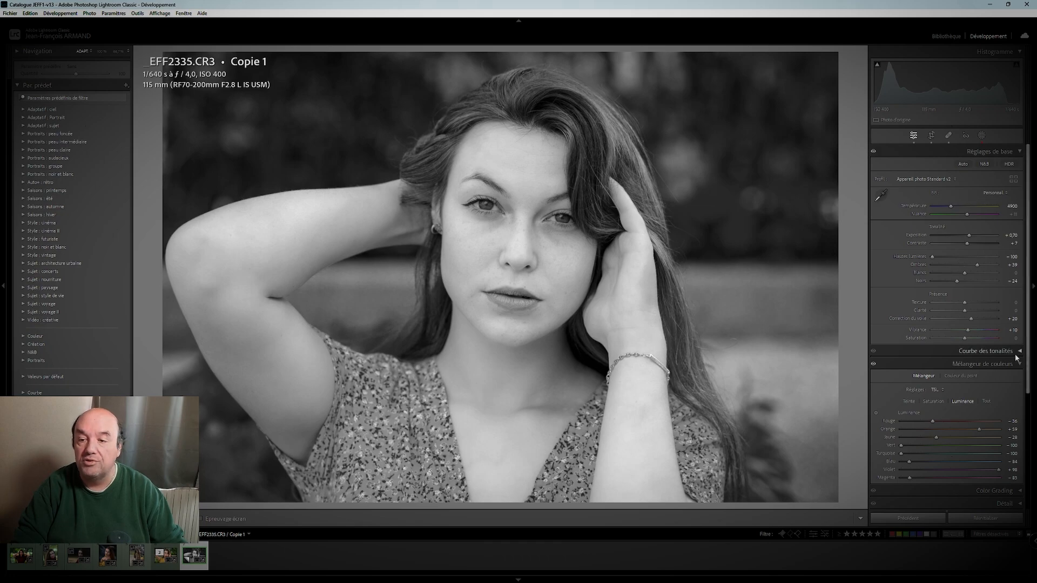
Shape the tone curve into a gentle S with a highlight point at 216/220 and a shadow point at 78/60.
{"action": "left_click", "coordinate": [985, 351]}
{"action": "left_click_drag", "start_coordinate": [968, 393], "coordinate": [975, 386]}
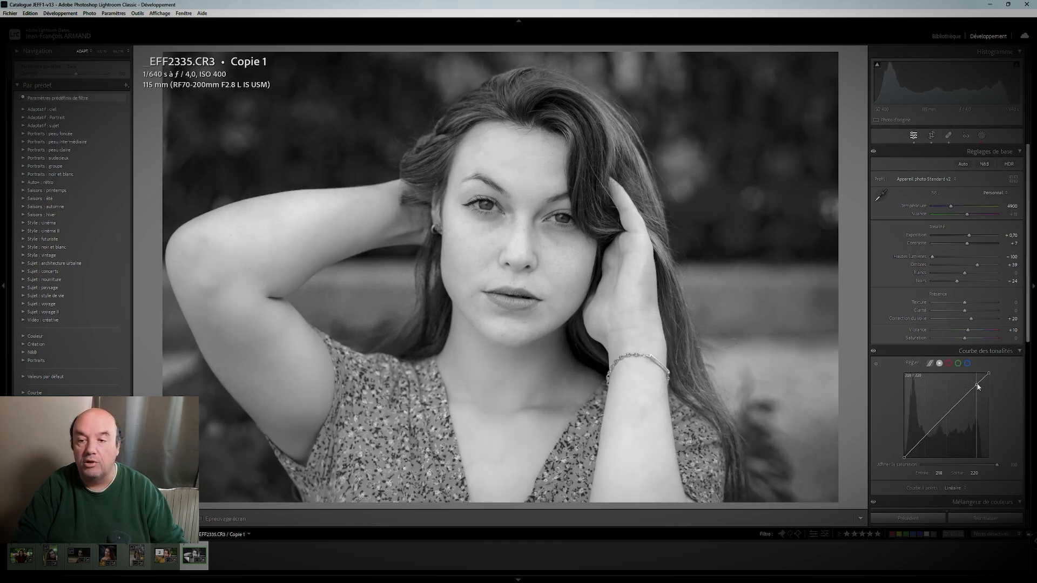
{"action": "left_click_drag", "start_coordinate": [928, 435], "coordinate": [931, 439]}
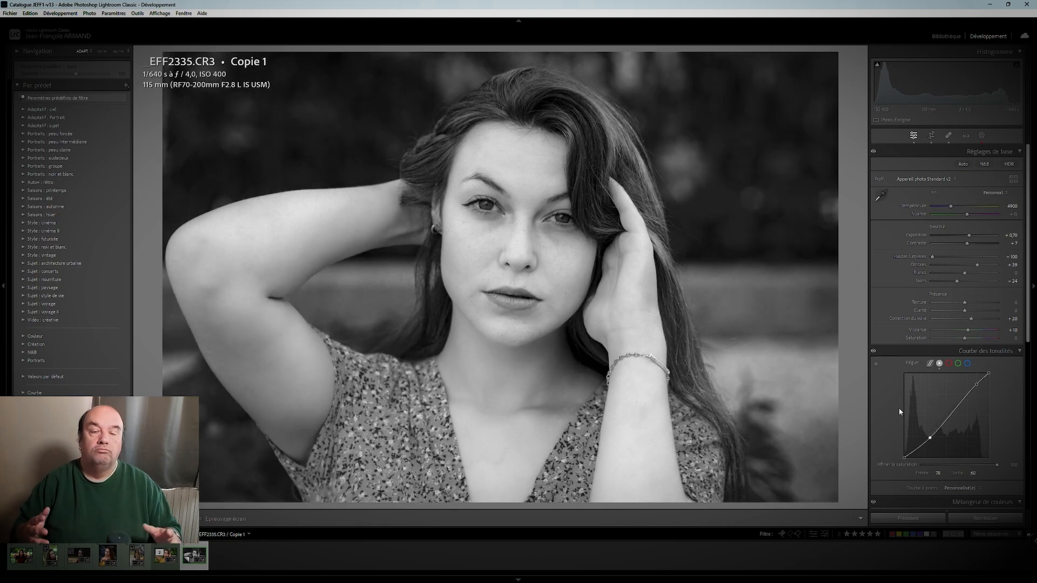
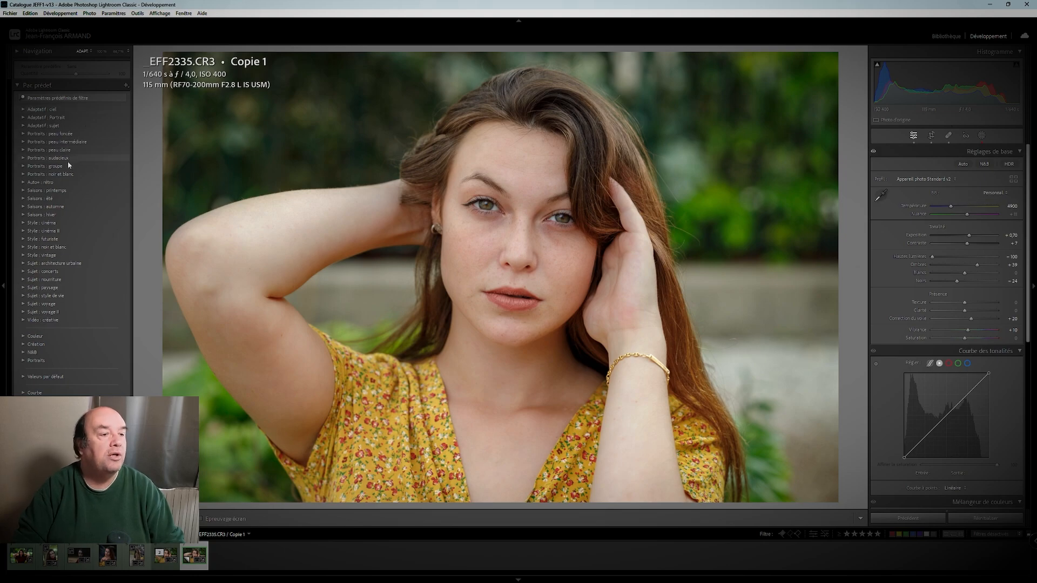
Try the presets BW01 to BW12 of the Style : noir et blanc group in turn on the copy, finishing with BW06.
{"action": "left_click", "coordinate": [23, 248]}
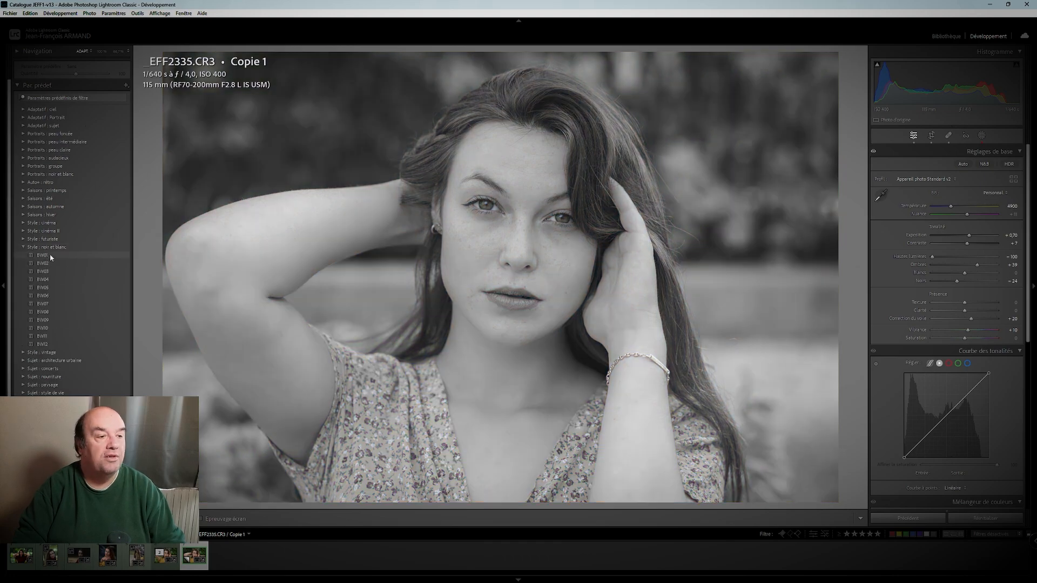
{"action": "left_click", "coordinate": [43, 257]}
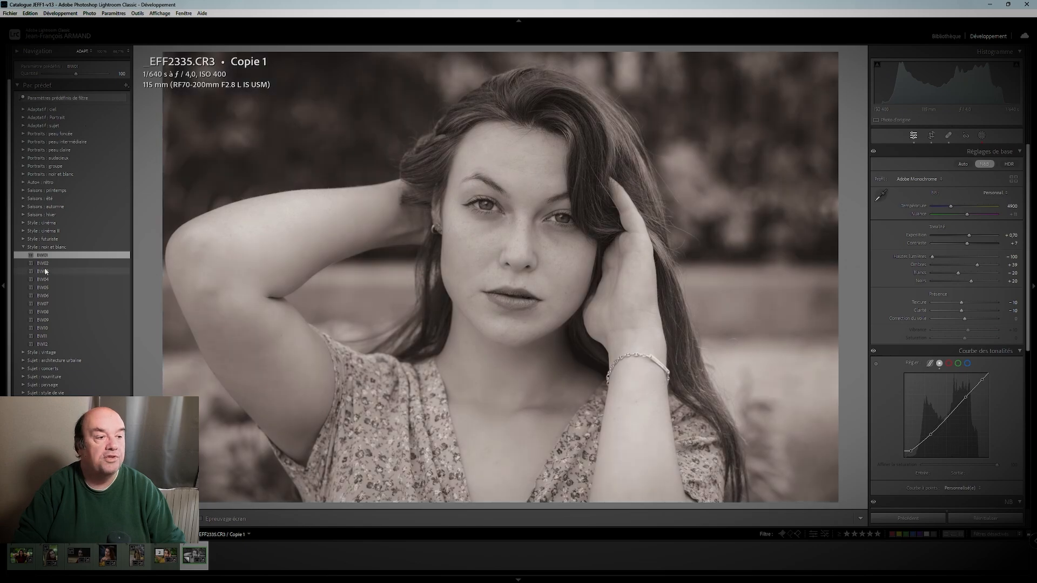
{"action": "left_click", "coordinate": [42, 265]}
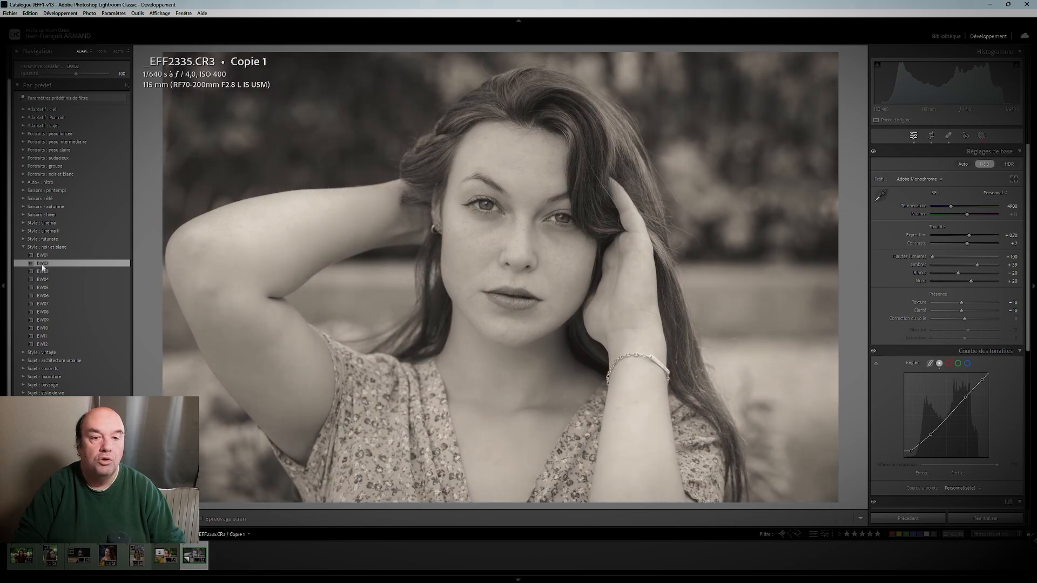
{"action": "left_click", "coordinate": [42, 272]}
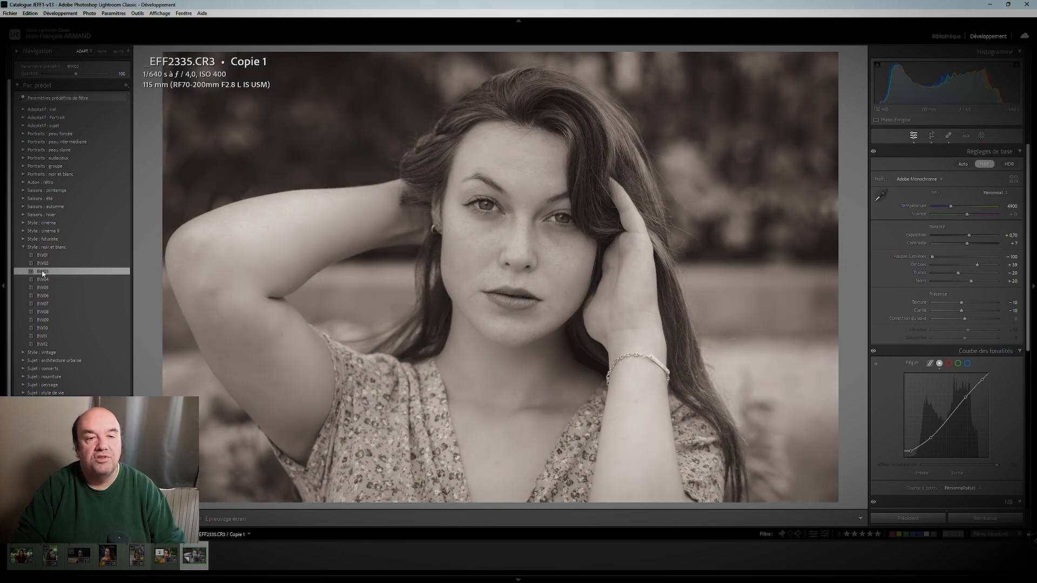
{"action": "left_click", "coordinate": [42, 280]}
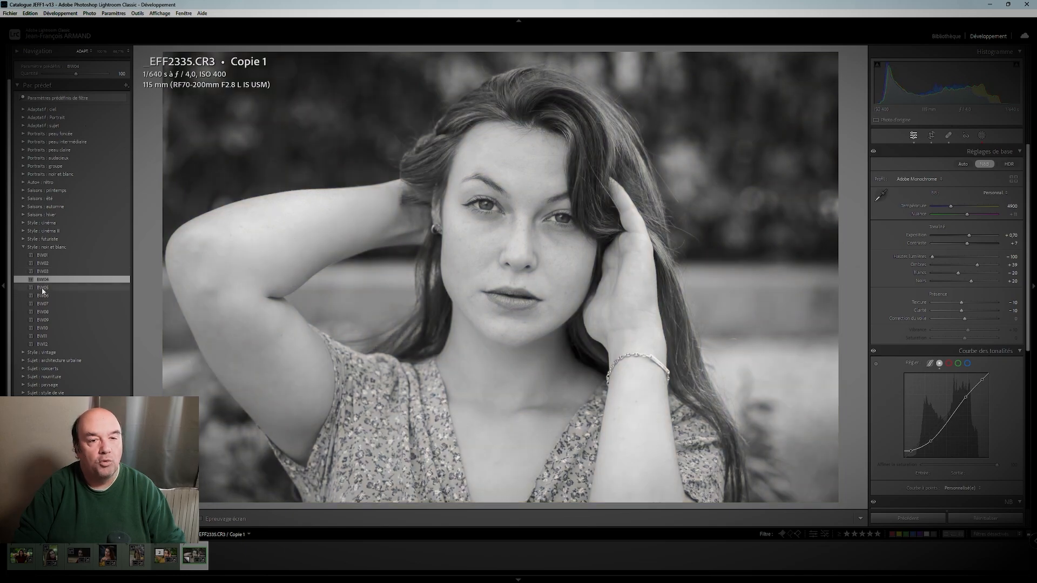
{"action": "left_click", "coordinate": [42, 290]}
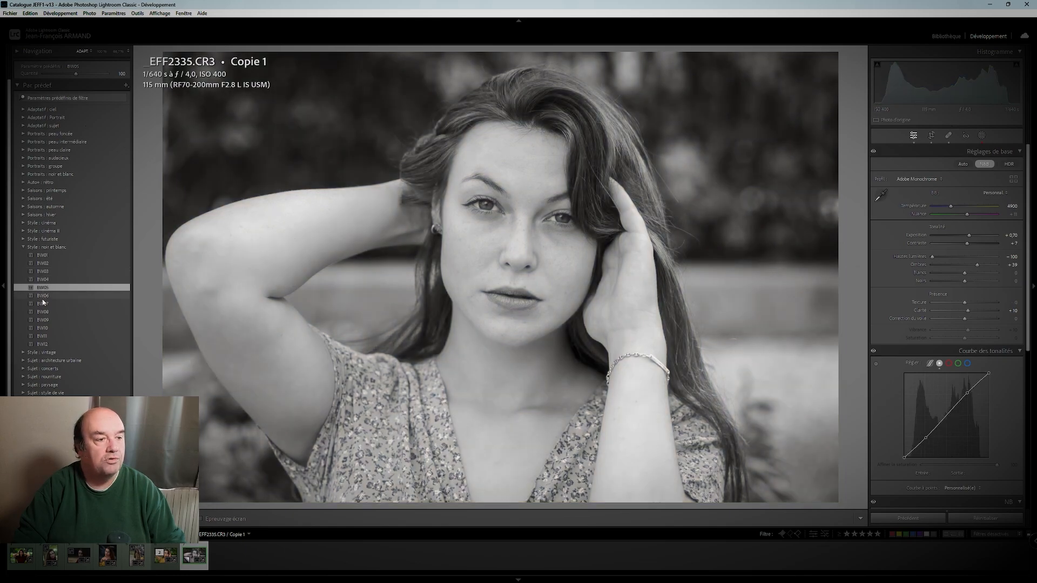
{"action": "left_click", "coordinate": [43, 298]}
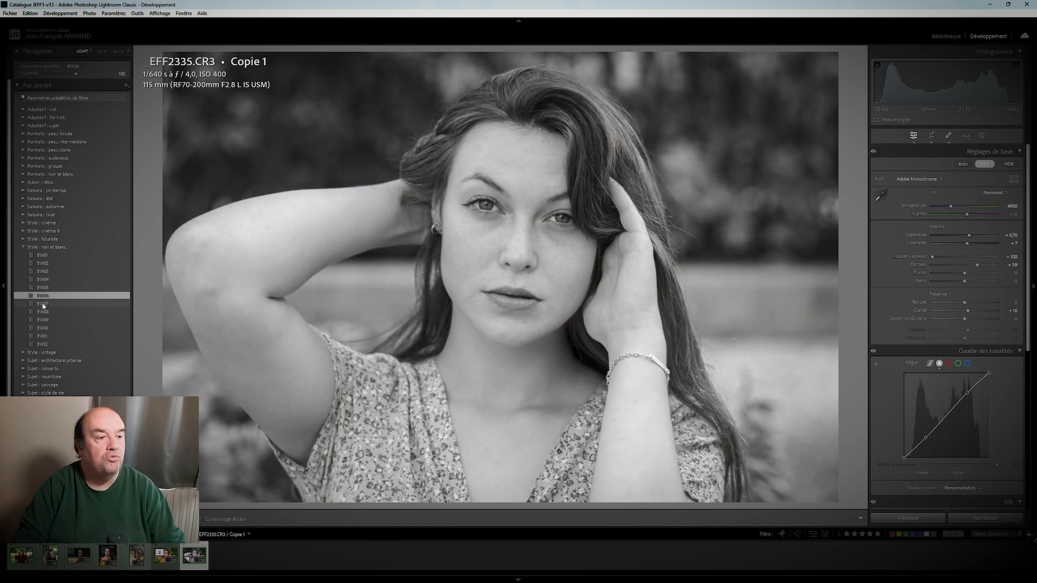
{"action": "left_click", "coordinate": [45, 305]}
{"action": "left_click", "coordinate": [43, 313]}
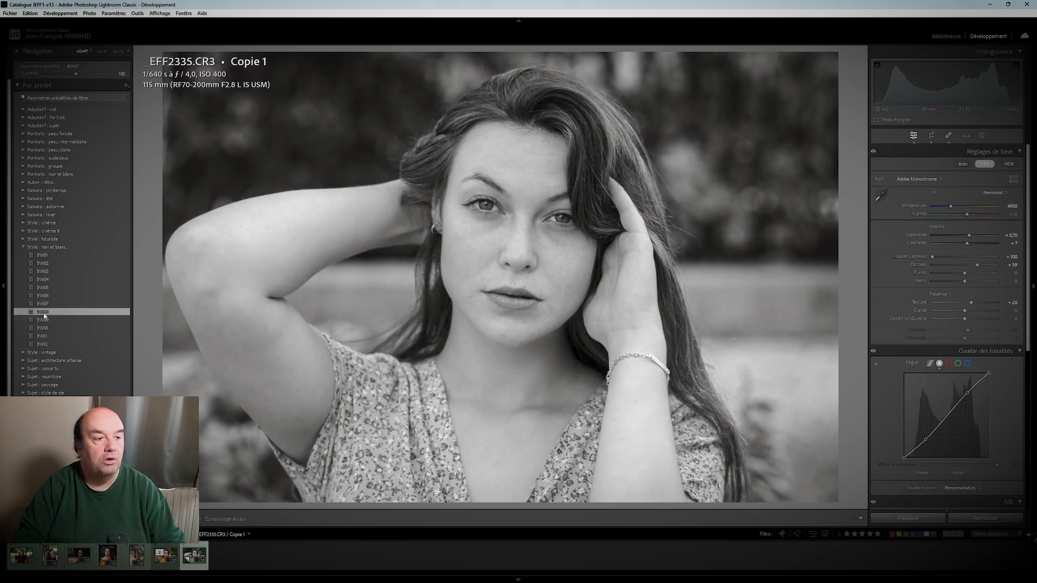
{"action": "left_click", "coordinate": [41, 322]}
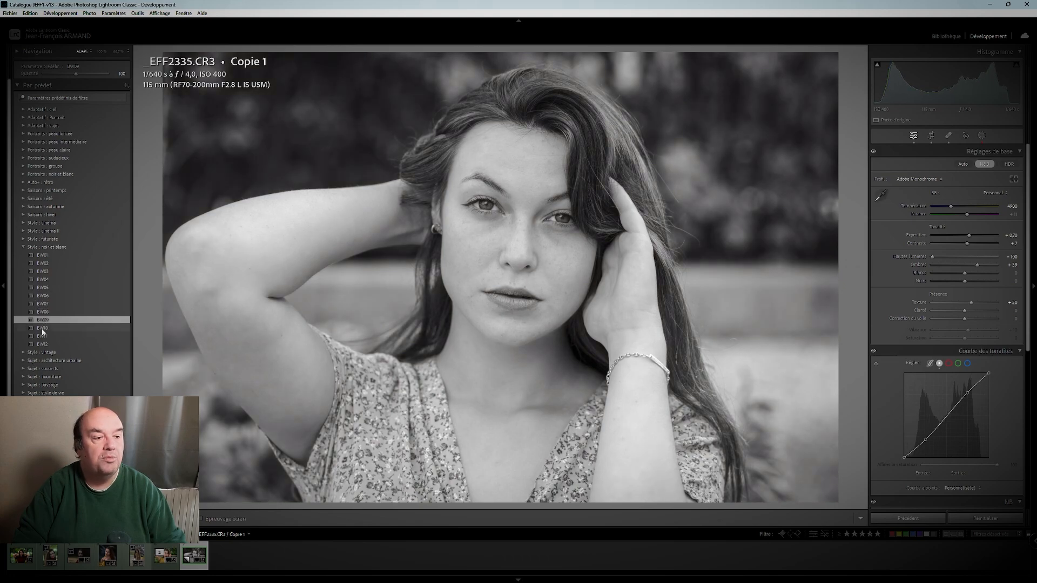
{"action": "left_click", "coordinate": [42, 329]}
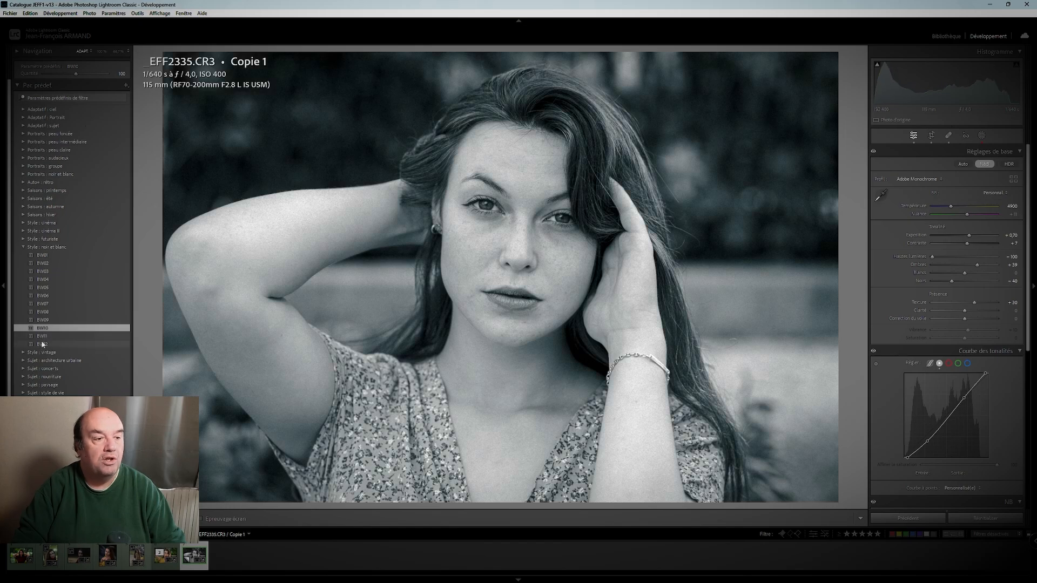
{"action": "left_click", "coordinate": [41, 338]}
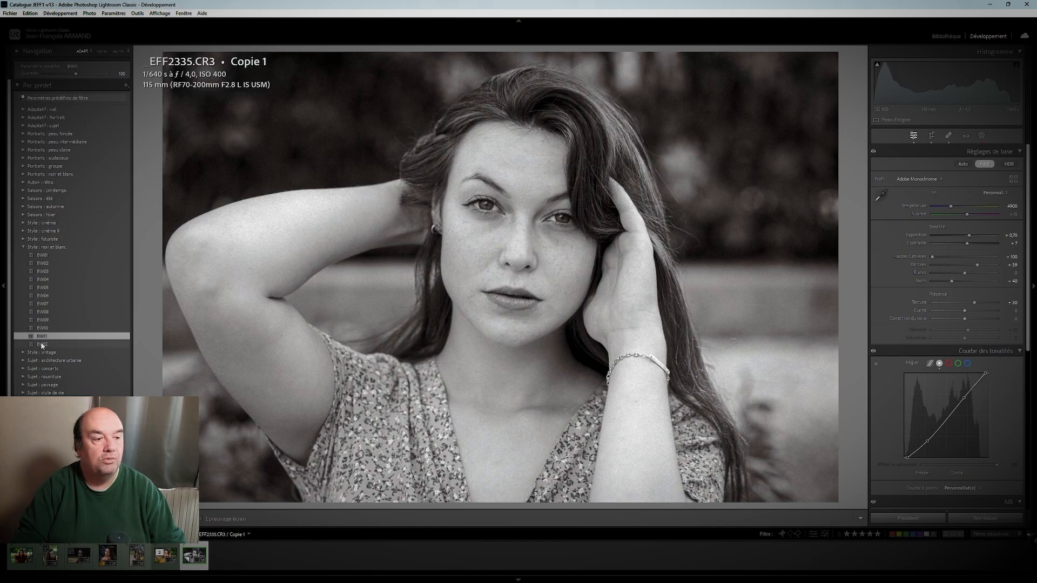
{"action": "left_click", "coordinate": [42, 345]}
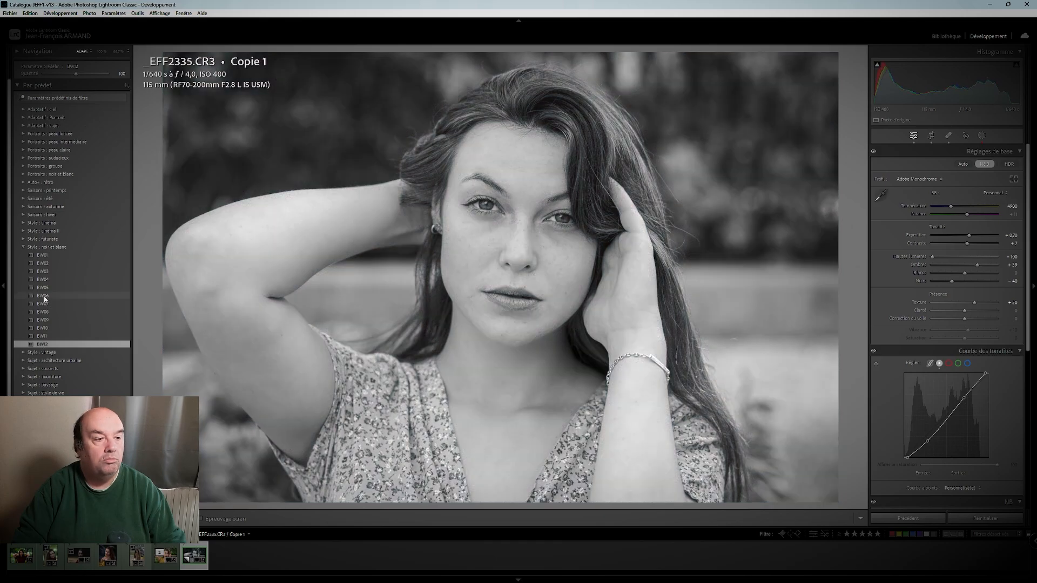
{"action": "left_click", "coordinate": [42, 296]}
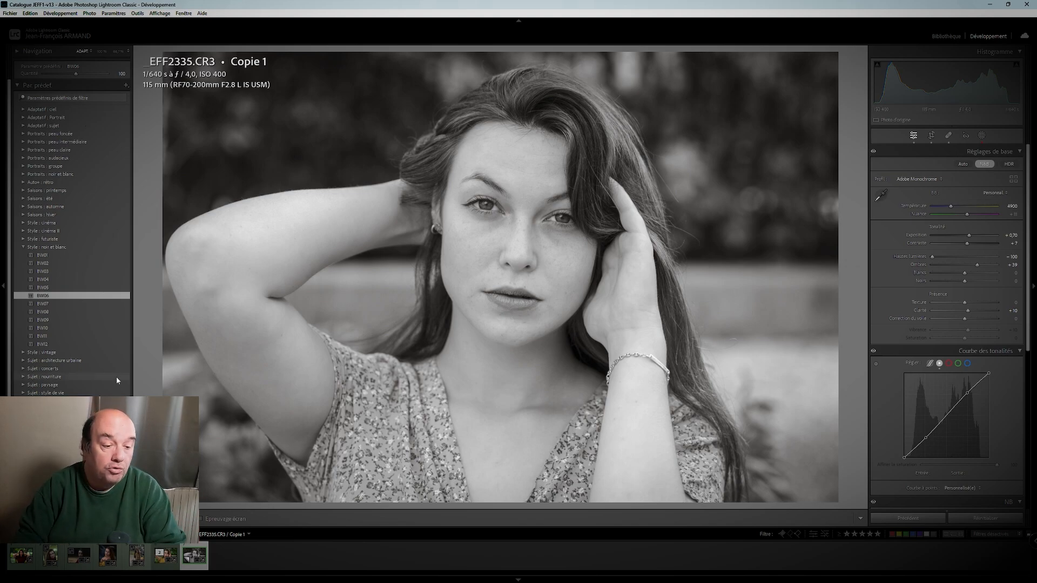
Remove the virtual copy of EFF2335.CR3 from the catalogue.
{"action": "right_click", "coordinate": [196, 547]}
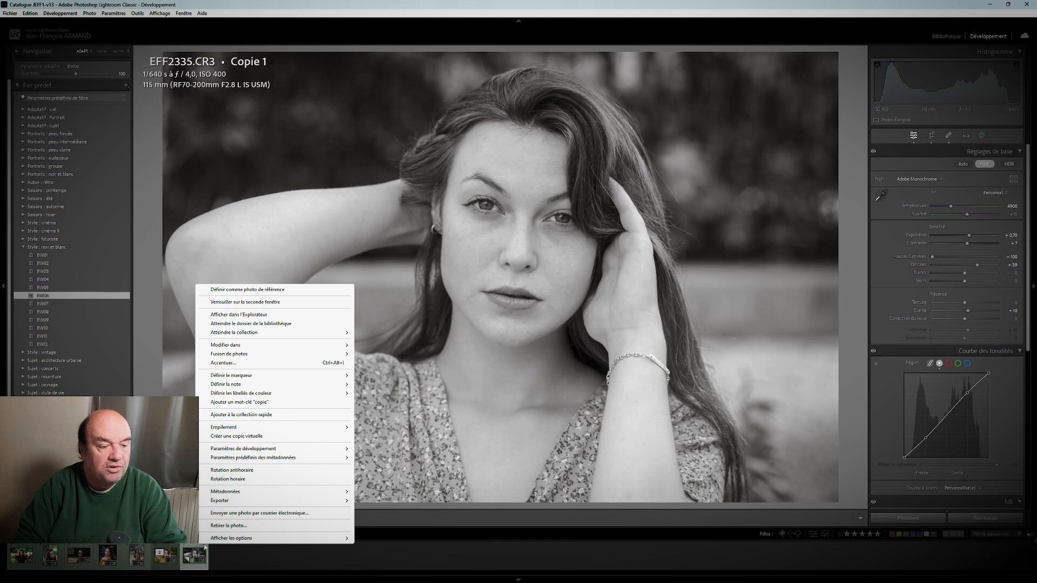
{"action": "left_click", "coordinate": [193, 549]}
{"action": "key", "text": "Delete"}
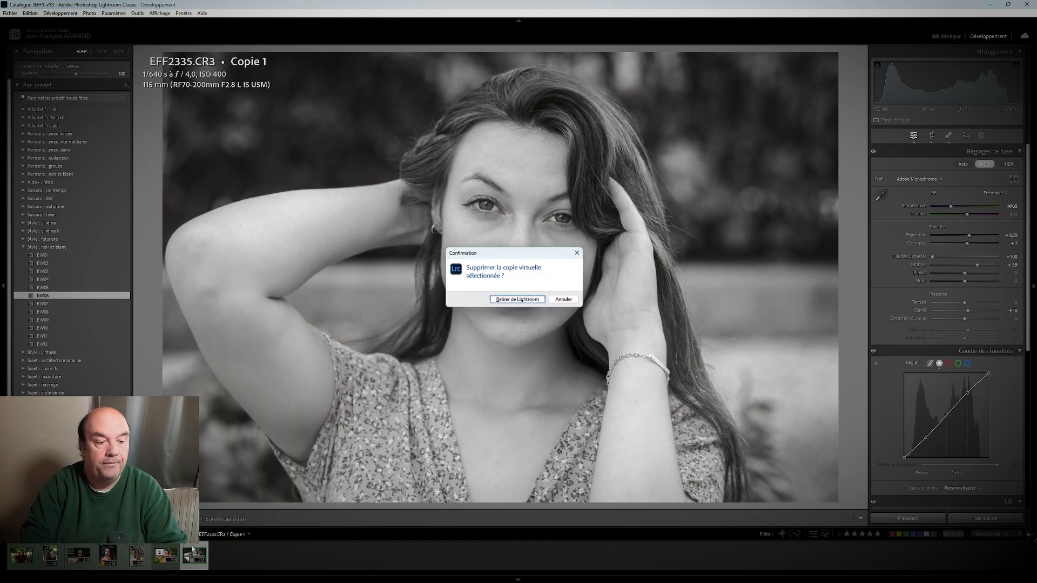
{"action": "left_click", "coordinate": [526, 299]}
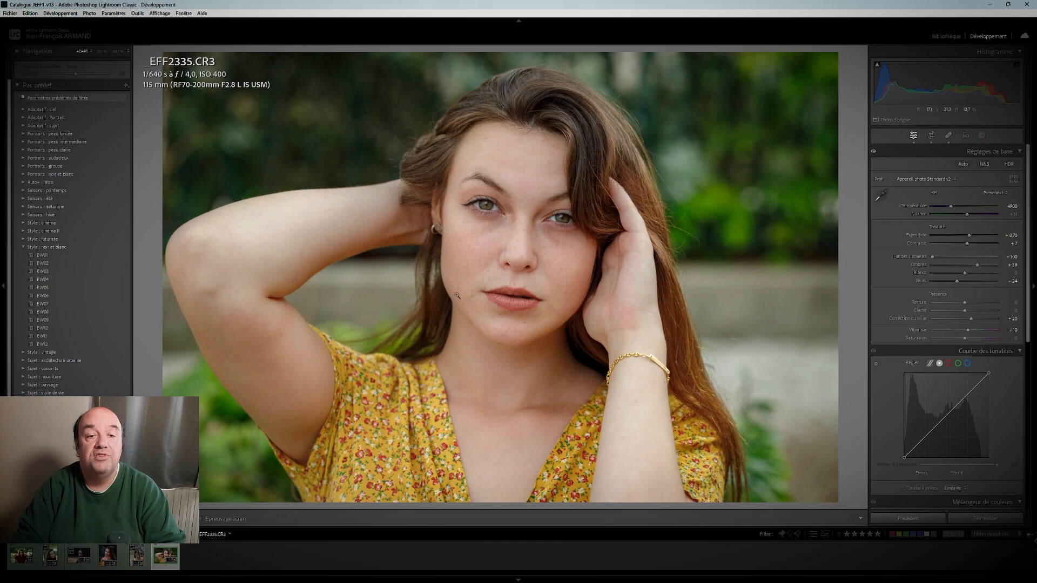
Compare the original photo in black and white using the Adobe Monochrome profile, and restore its colour version.
{"action": "left_click", "coordinate": [985, 164]}
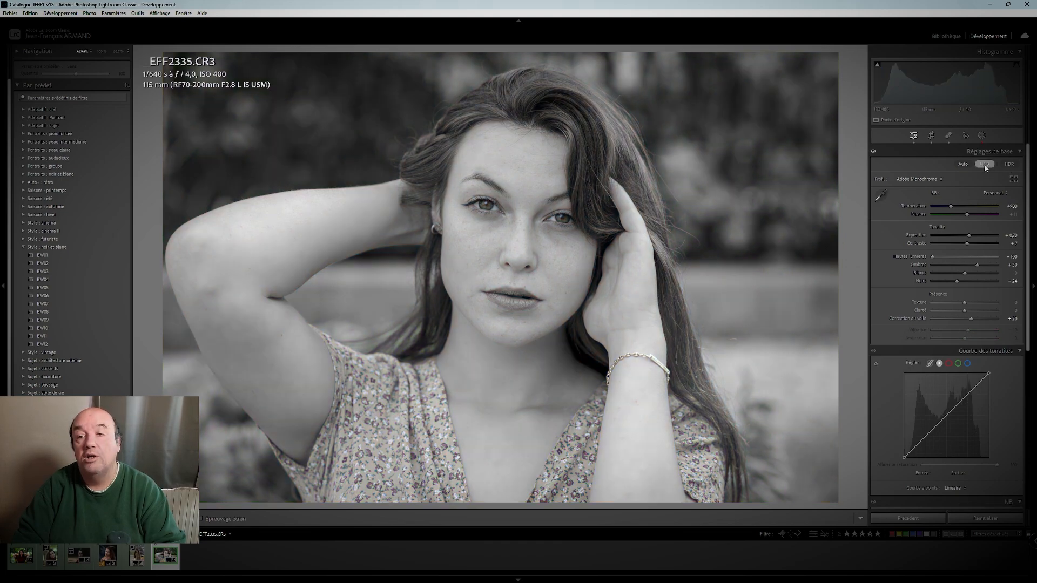
{"action": "left_click", "coordinate": [984, 165]}
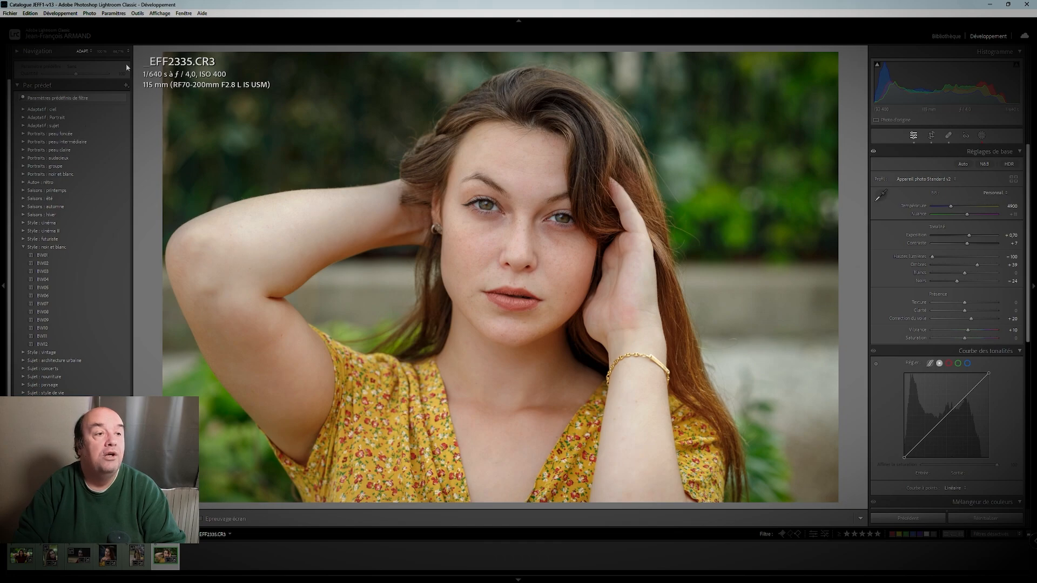
Open a copy of EFF2335.CR3 with the Lightroom corrections applied in Silver Efex Pro 2.
{"action": "left_click", "coordinate": [88, 14]}
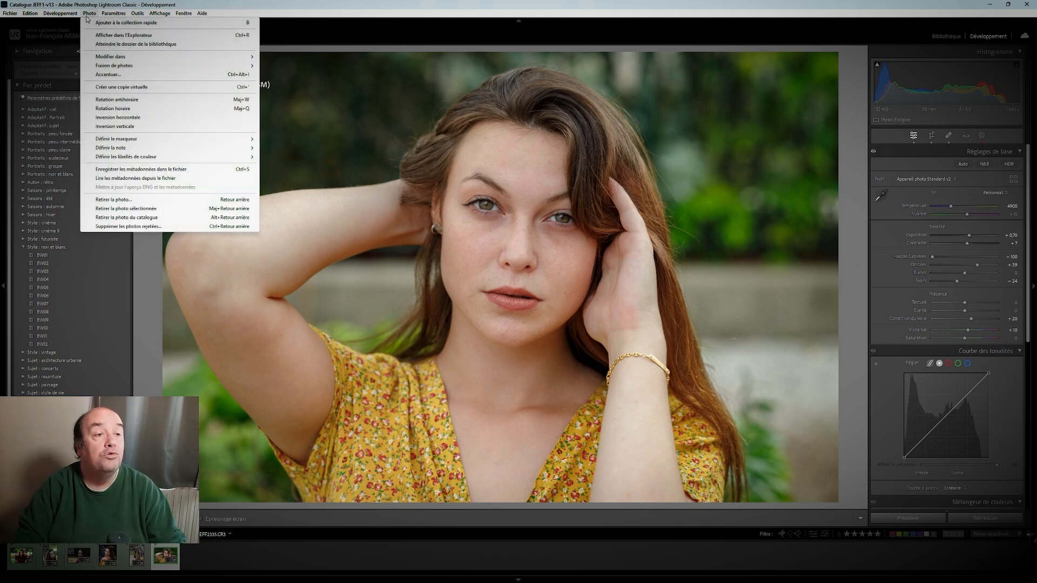
{"action": "mouse_move", "coordinate": [147, 57]}
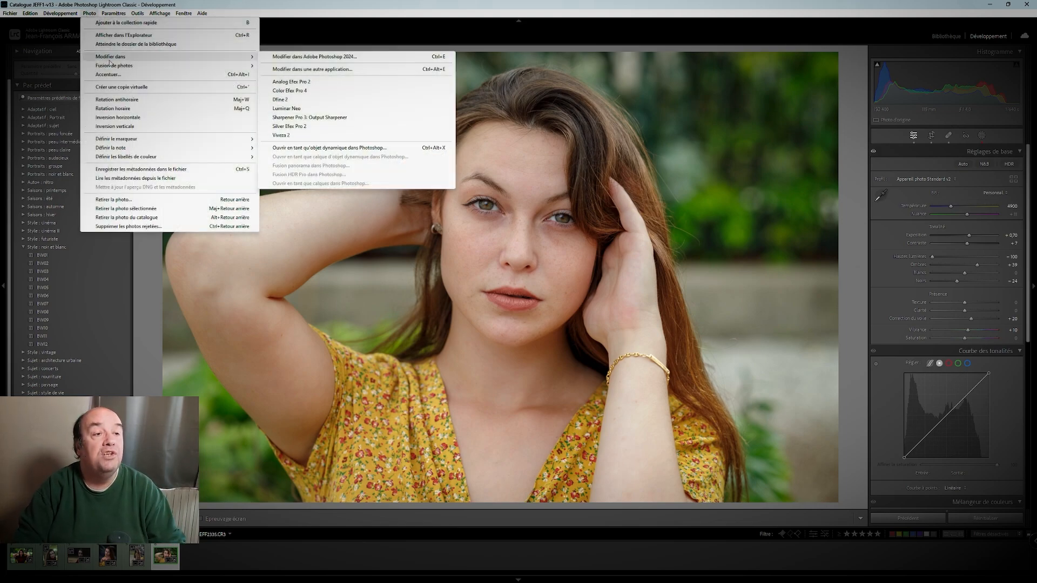
{"action": "left_click", "coordinate": [292, 126]}
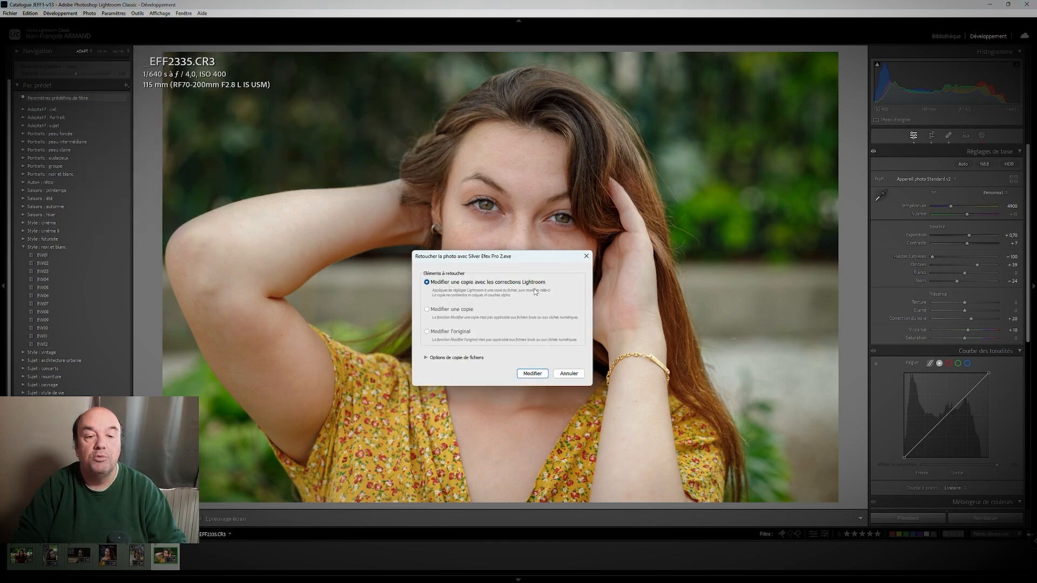
{"action": "left_click", "coordinate": [533, 374]}
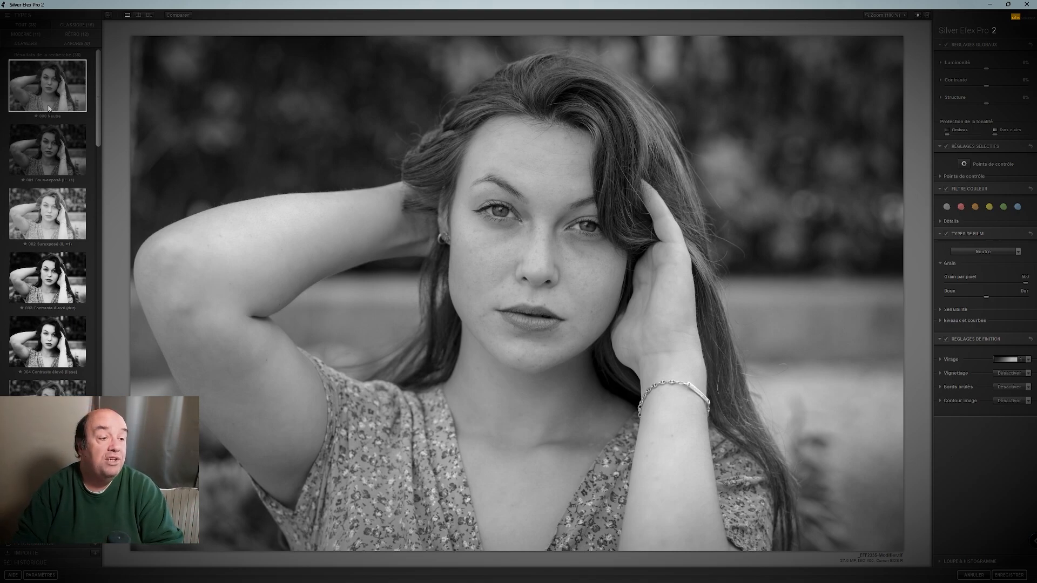
Look through the preset list and try presets 000 Neutre, 001 Sous-exposé, 002 Surexposé and 003 Contraste élevé (dur) in turn.
{"action": "scroll", "coordinate": [64, 229], "scroll_direction": "down", "scroll_amount": 1}
{"action": "scroll", "coordinate": [64, 230], "scroll_direction": "down", "scroll_amount": 8}
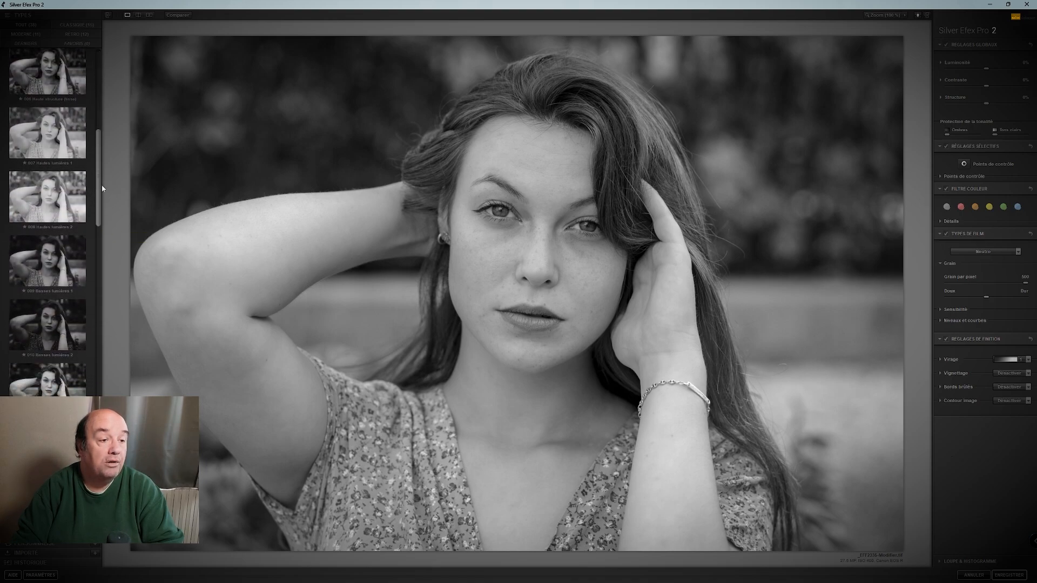
{"action": "left_click_drag", "start_coordinate": [100, 185], "coordinate": [162, 109]}
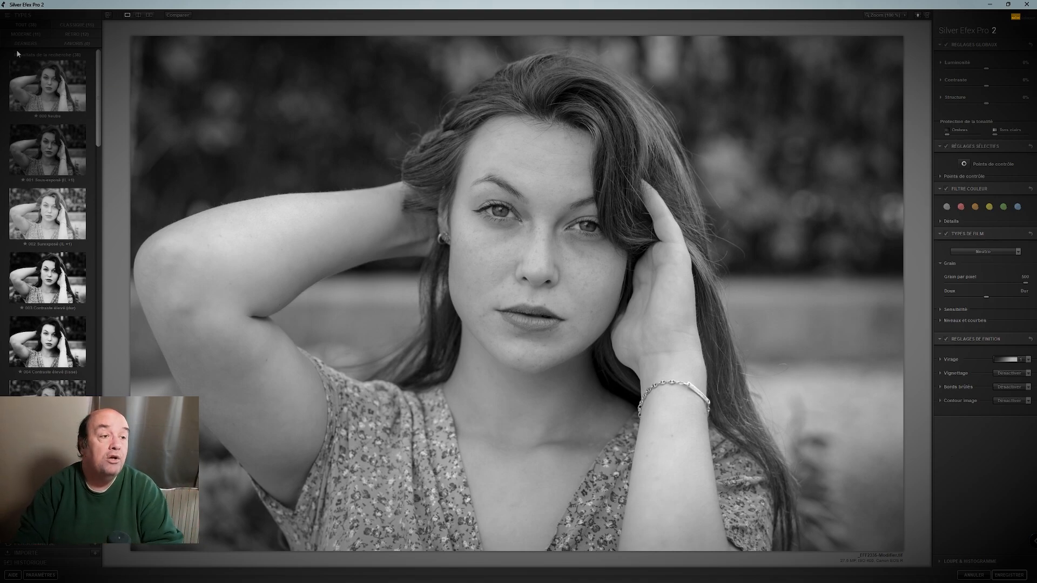
{"action": "left_click", "coordinate": [41, 91]}
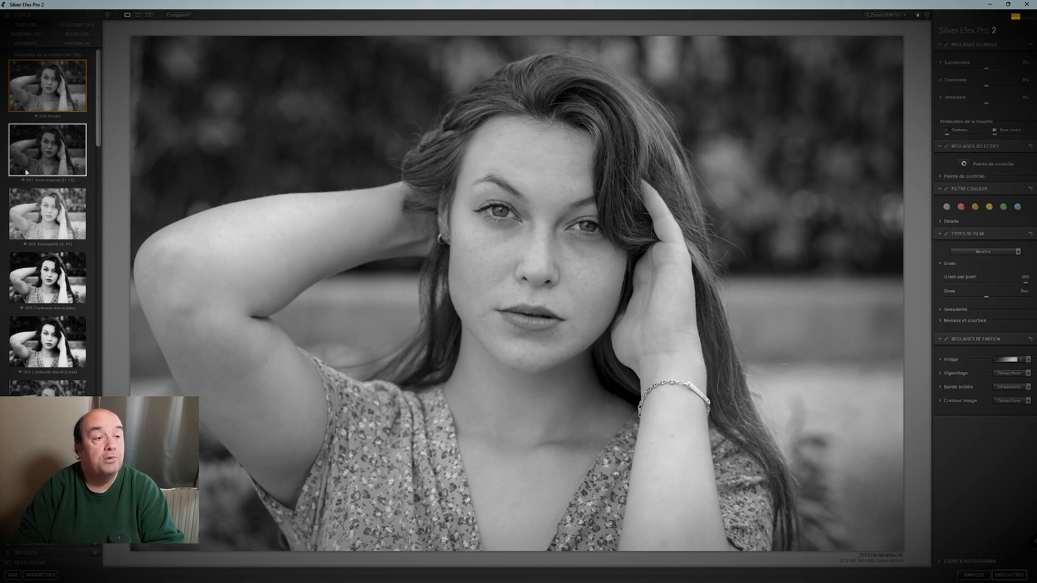
{"action": "left_click", "coordinate": [46, 162]}
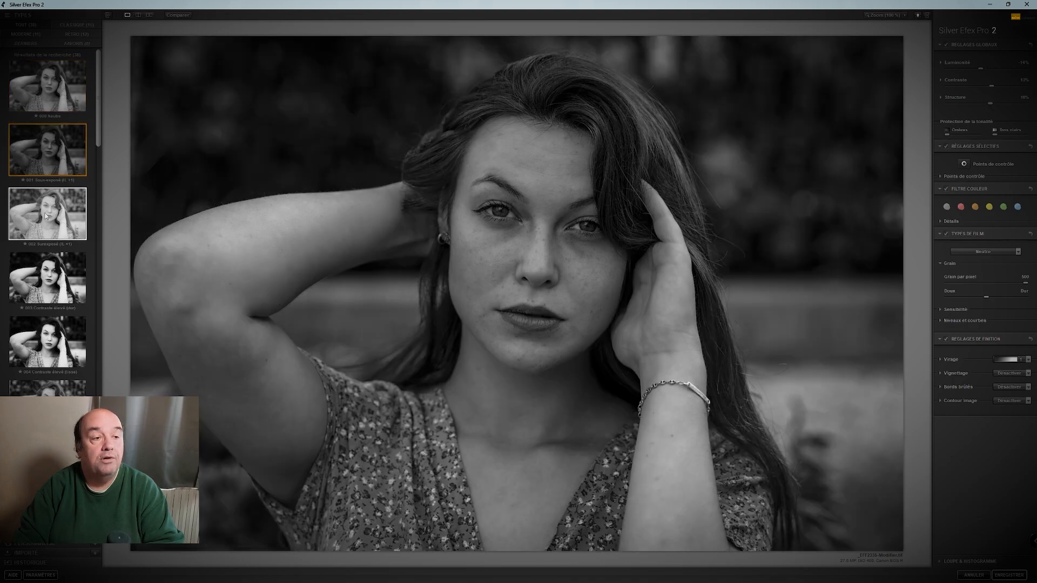
{"action": "left_click", "coordinate": [47, 216]}
{"action": "left_click", "coordinate": [46, 286]}
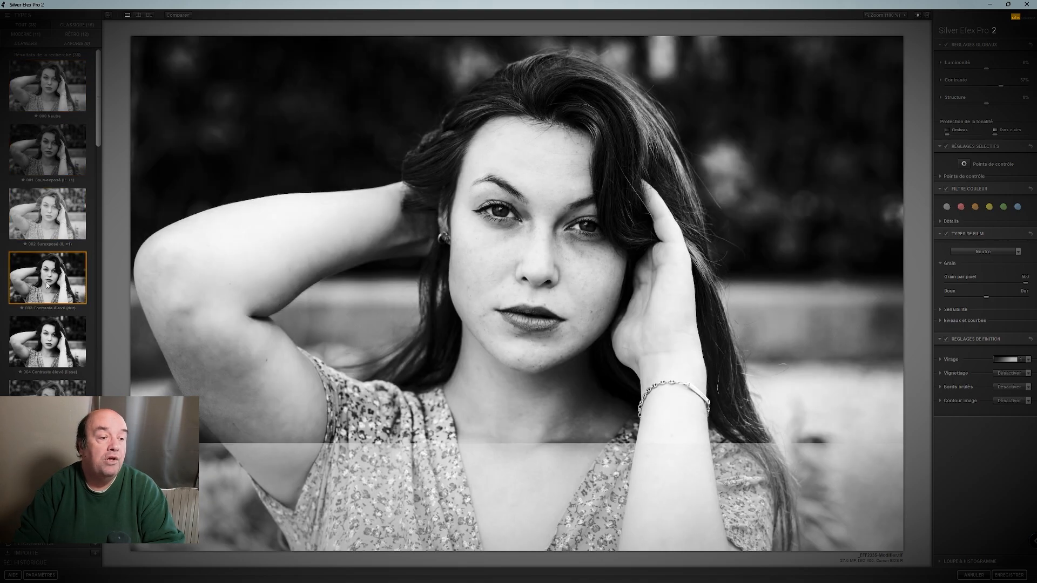
Try presets 004 Contraste élevé, 005 and 006 Haute structure, 007 Hautes lumières 1 and 009 Basses lumières 1 on the portrait.
{"action": "scroll", "coordinate": [47, 286], "scroll_direction": "down", "scroll_amount": 1}
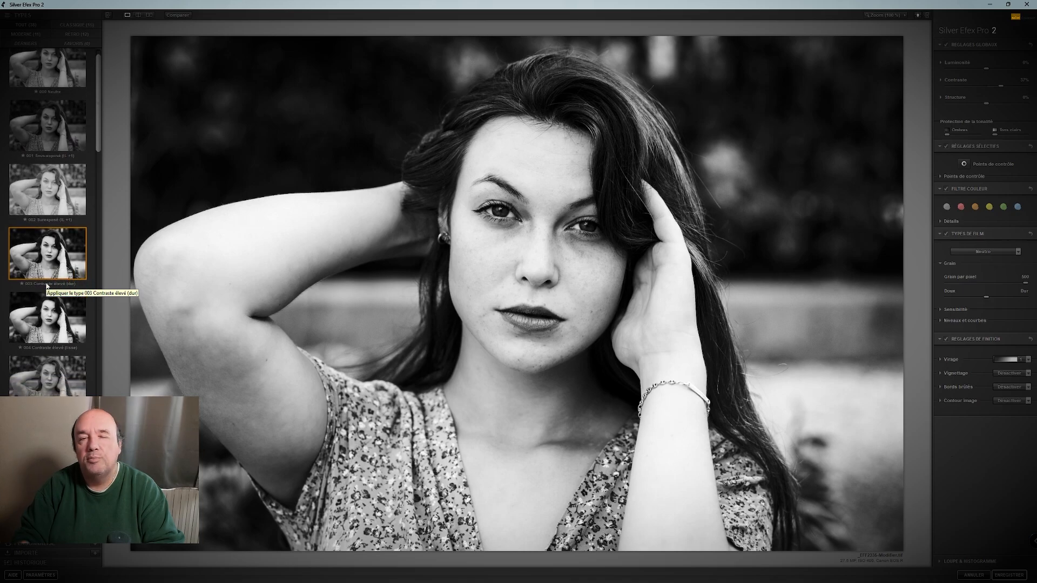
{"action": "left_click", "coordinate": [37, 315]}
{"action": "scroll", "coordinate": [37, 316], "scroll_direction": "down", "scroll_amount": 1}
{"action": "left_click", "coordinate": [35, 345]}
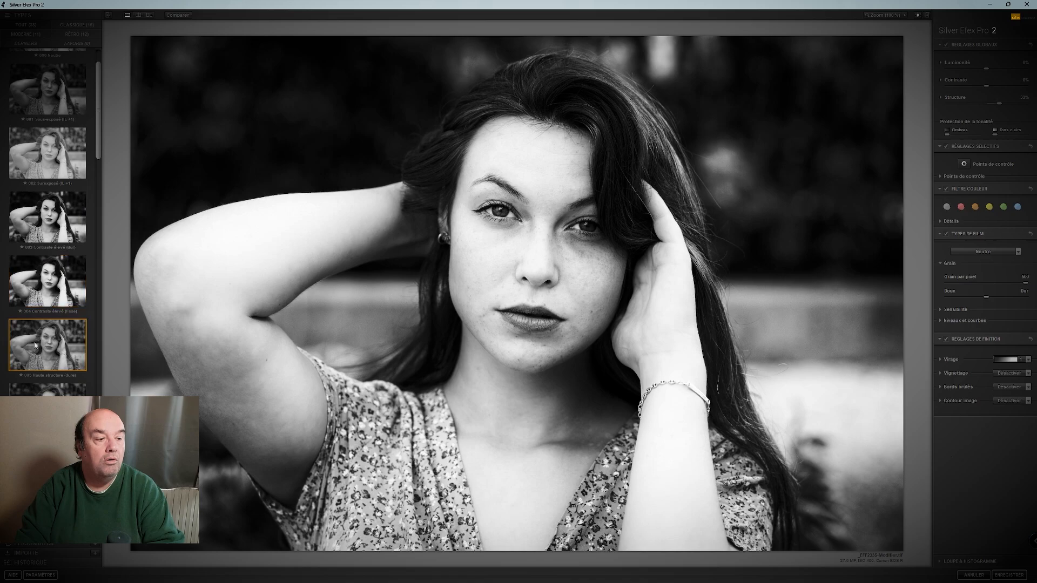
{"action": "scroll", "coordinate": [41, 357], "scroll_direction": "down", "scroll_amount": 2}
{"action": "left_click", "coordinate": [45, 365]}
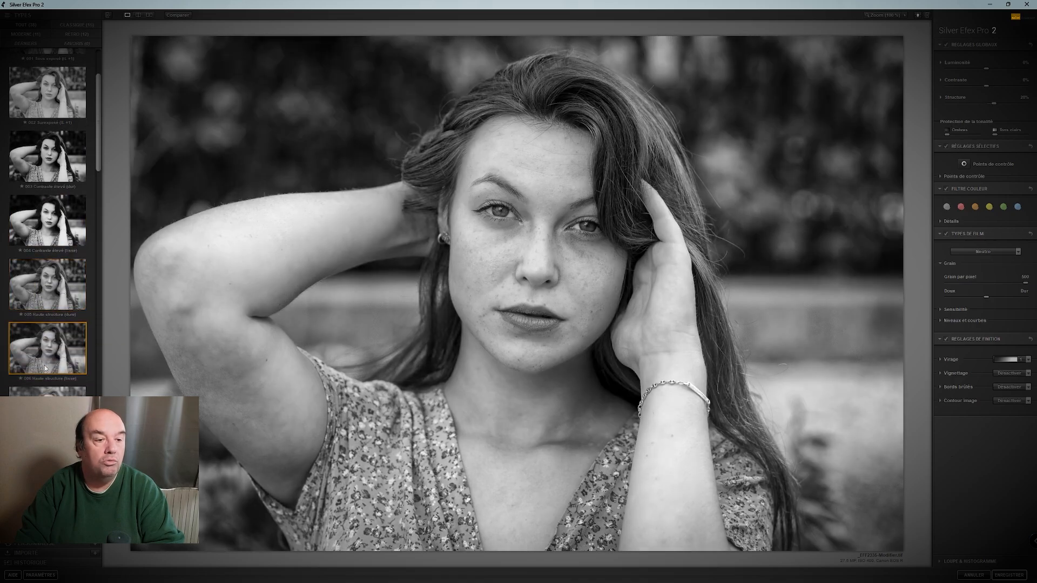
{"action": "scroll", "coordinate": [44, 365], "scroll_direction": "down", "scroll_amount": 2}
{"action": "left_click", "coordinate": [45, 364]}
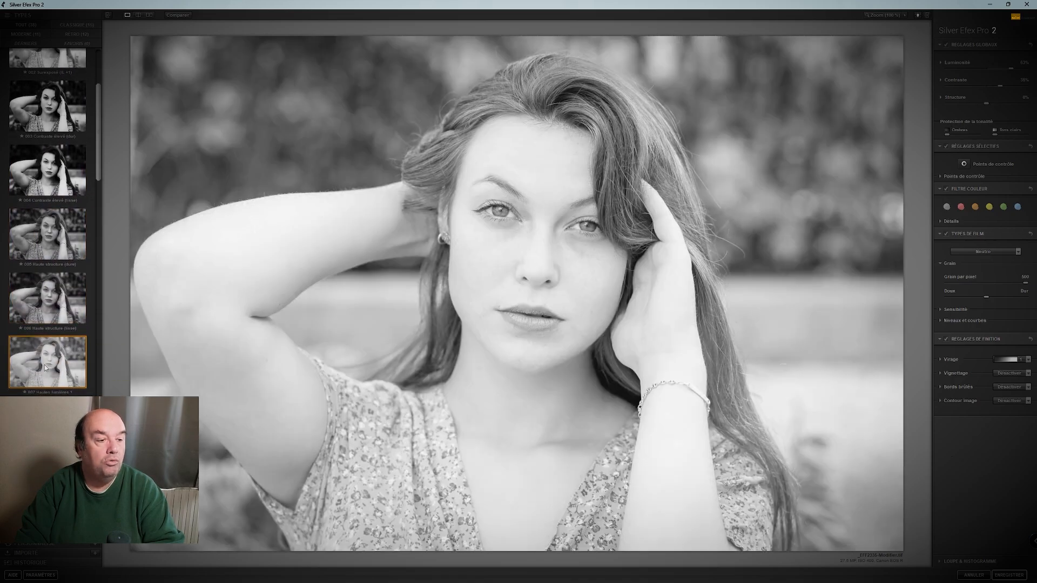
{"action": "scroll", "coordinate": [44, 365], "scroll_direction": "down", "scroll_amount": 2}
{"action": "left_click", "coordinate": [44, 364]}
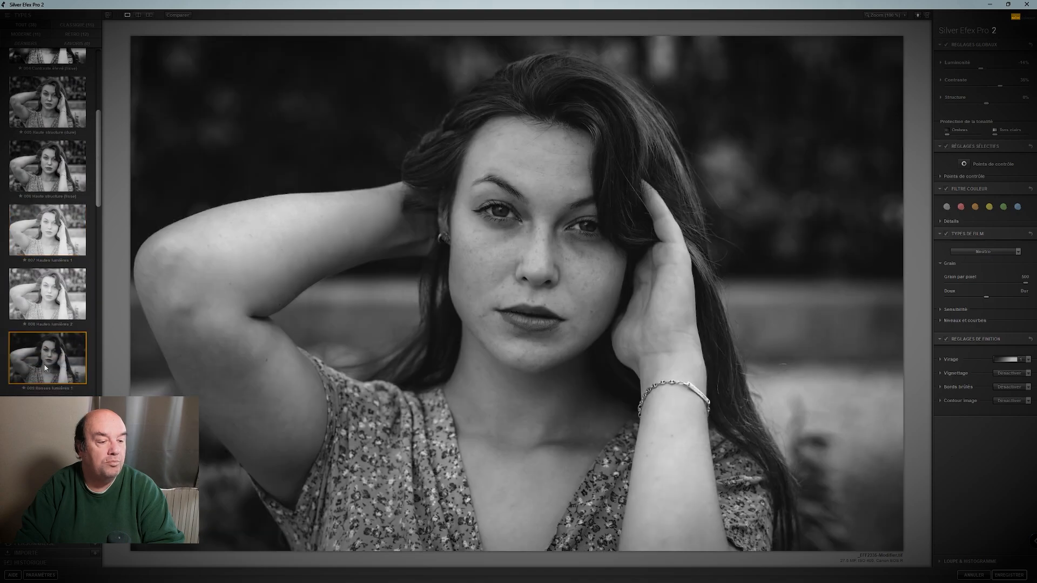
Try preset 011 Traitement poussé and the first preset after 014, and finish with the second preset after 014.
{"action": "scroll", "coordinate": [45, 368], "scroll_direction": "down", "scroll_amount": 2}
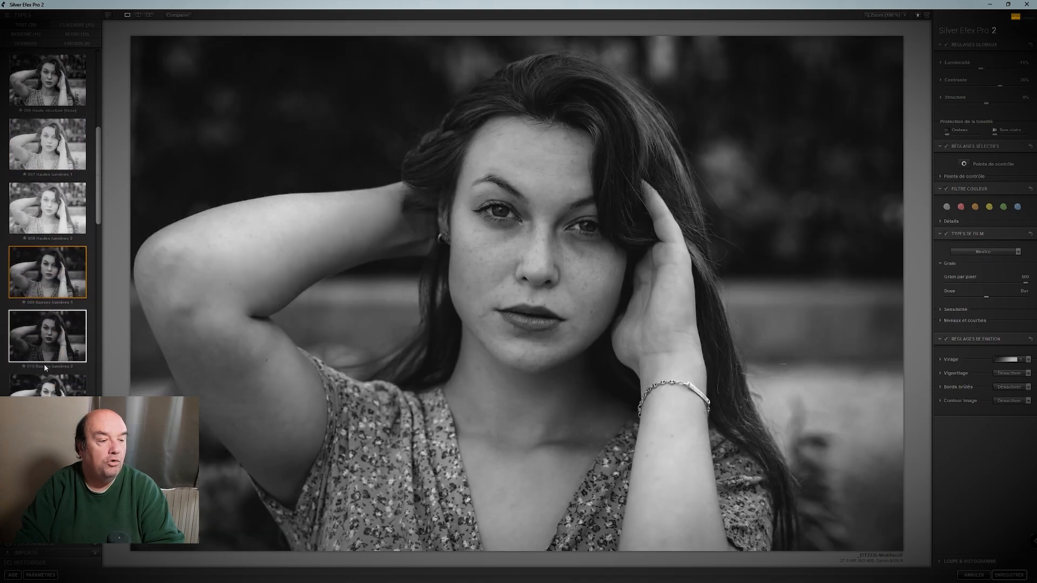
{"action": "scroll", "coordinate": [44, 364], "scroll_direction": "down", "scroll_amount": 2}
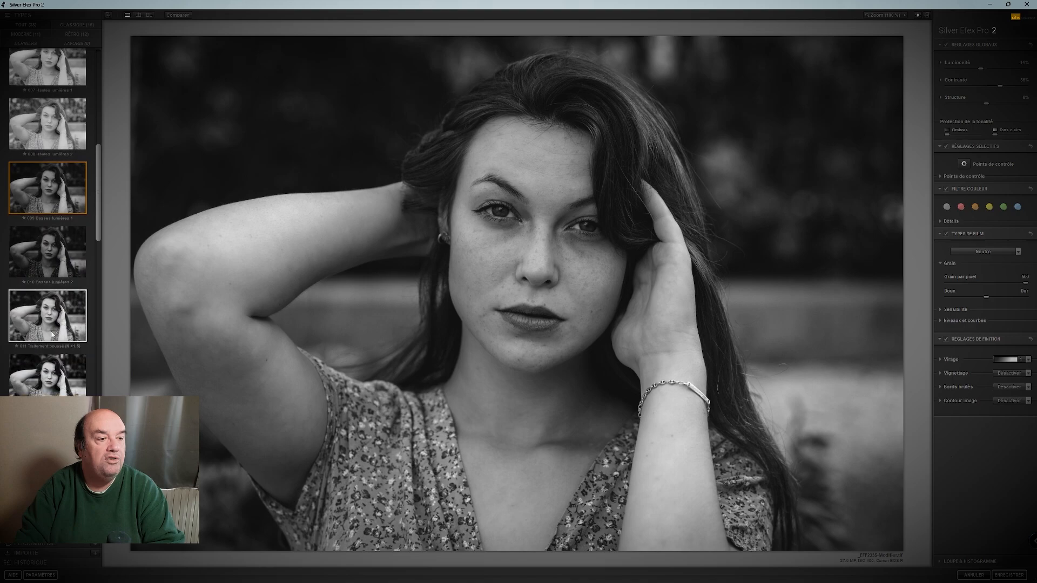
{"action": "left_click", "coordinate": [55, 319]}
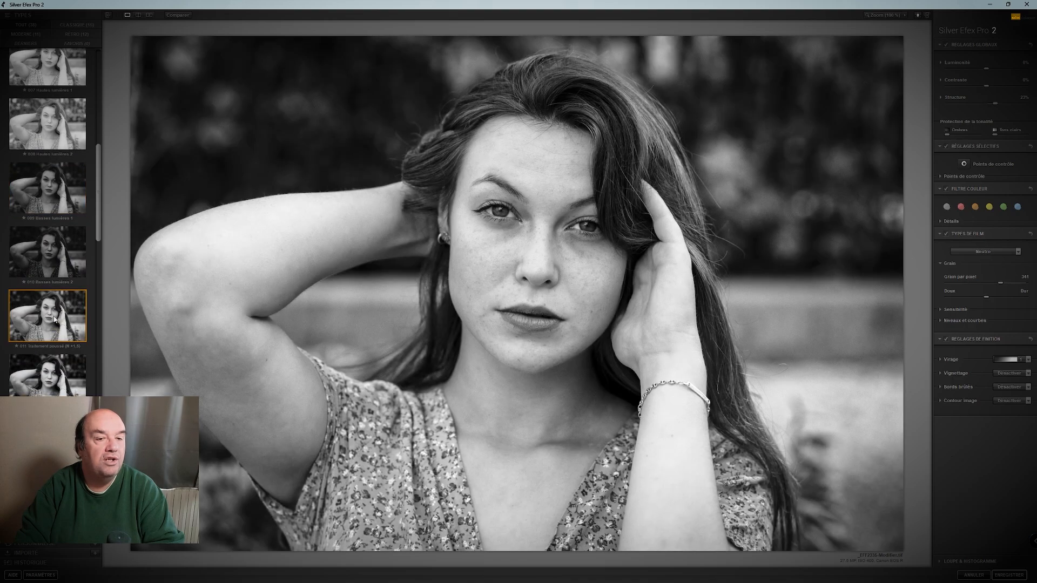
{"action": "scroll", "coordinate": [55, 319], "scroll_direction": "down", "scroll_amount": 1}
{"action": "scroll", "coordinate": [54, 319], "scroll_direction": "down", "scroll_amount": 3}
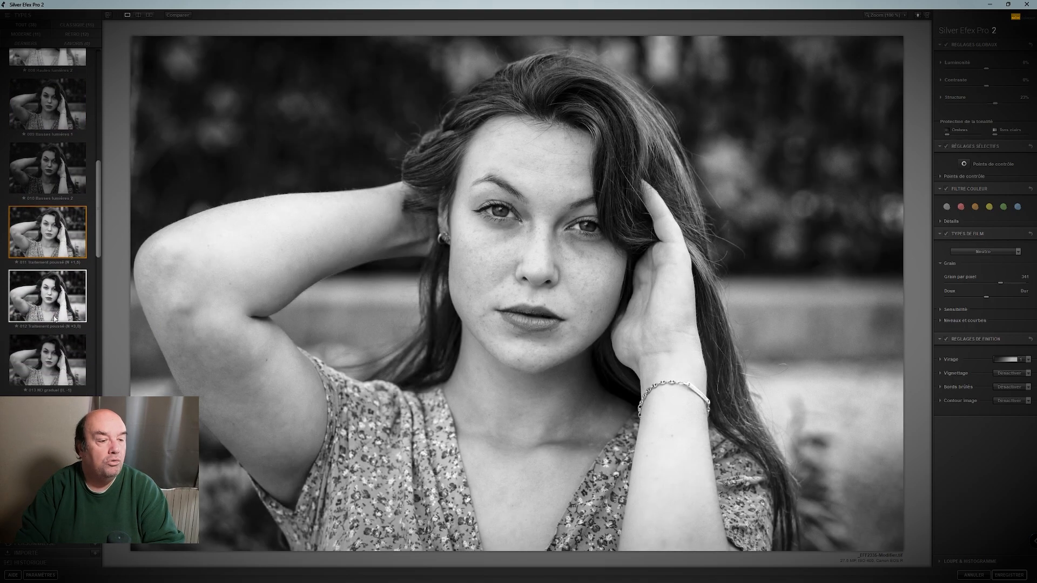
{"action": "scroll", "coordinate": [55, 319], "scroll_direction": "down", "scroll_amount": 1}
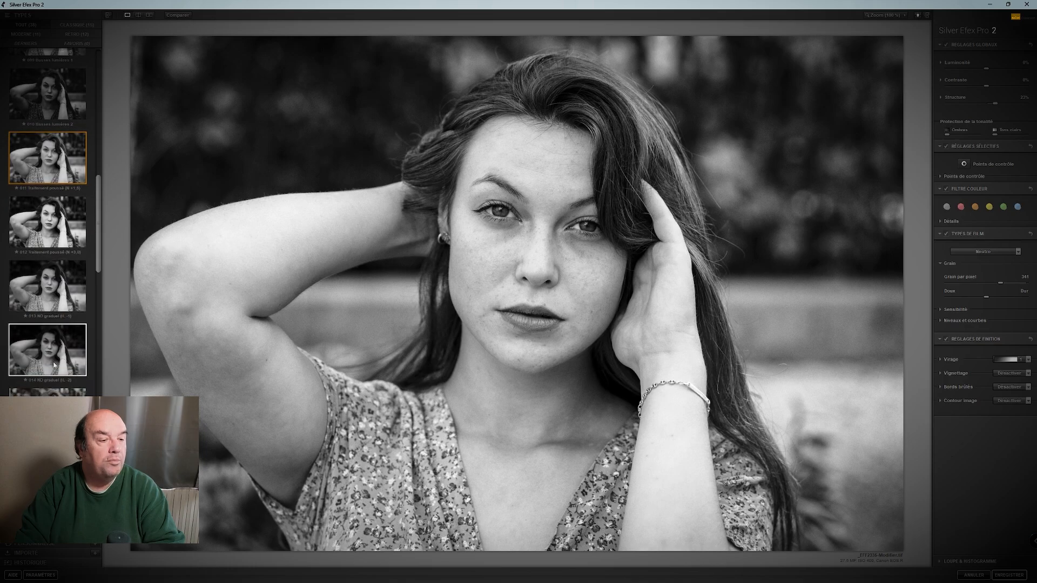
{"action": "left_click", "coordinate": [48, 393]}
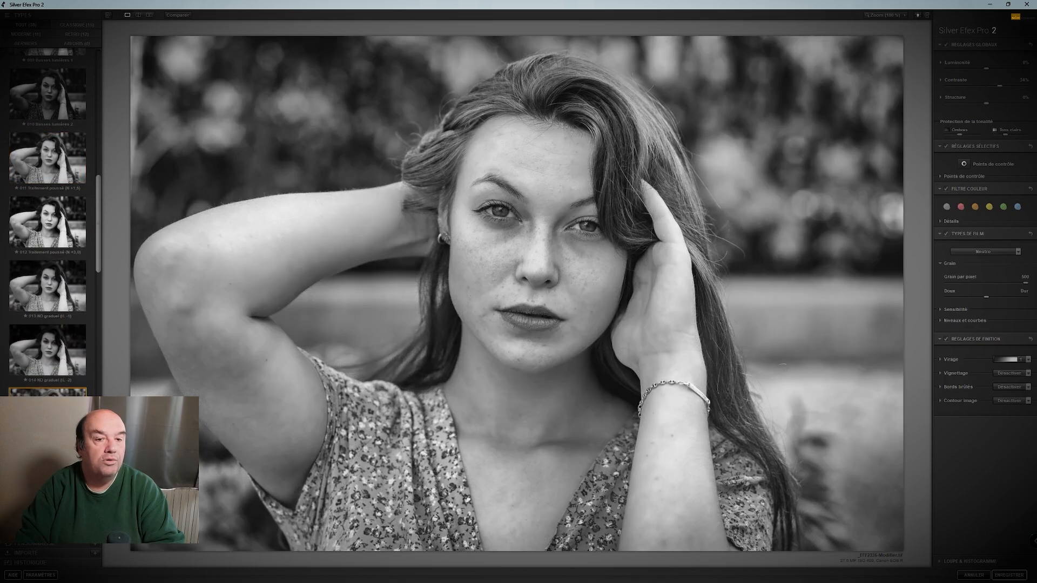
{"action": "left_click", "coordinate": [48, 475]}
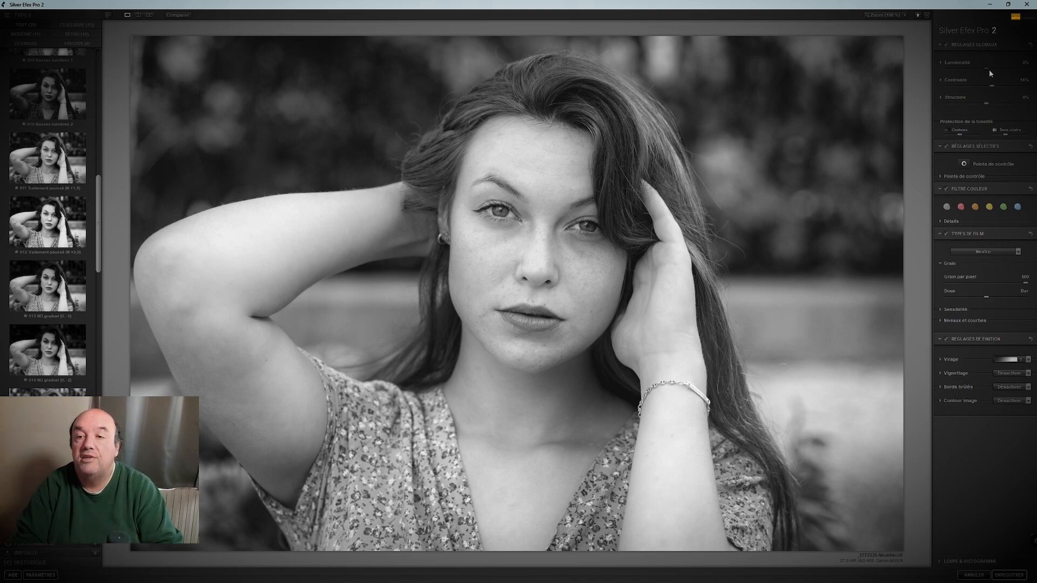
Test a darker global brightness and reset it to 0%, with contrast at about 10% and structure at about 20%.
{"action": "mouse_move", "coordinate": [988, 70]}
{"action": "left_mouse_down"}
{"action": "mouse_move", "coordinate": [1006, 69]}
{"action": "mouse_move", "coordinate": [984, 71]}
{"action": "left_mouse_up"}
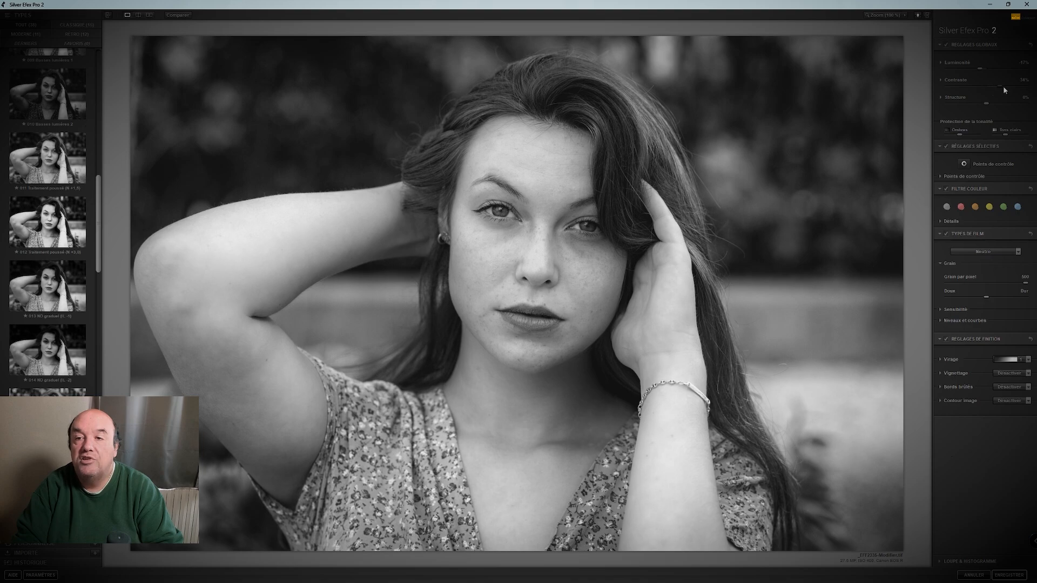
{"action": "left_click_drag", "start_coordinate": [1003, 87], "coordinate": [992, 87]}
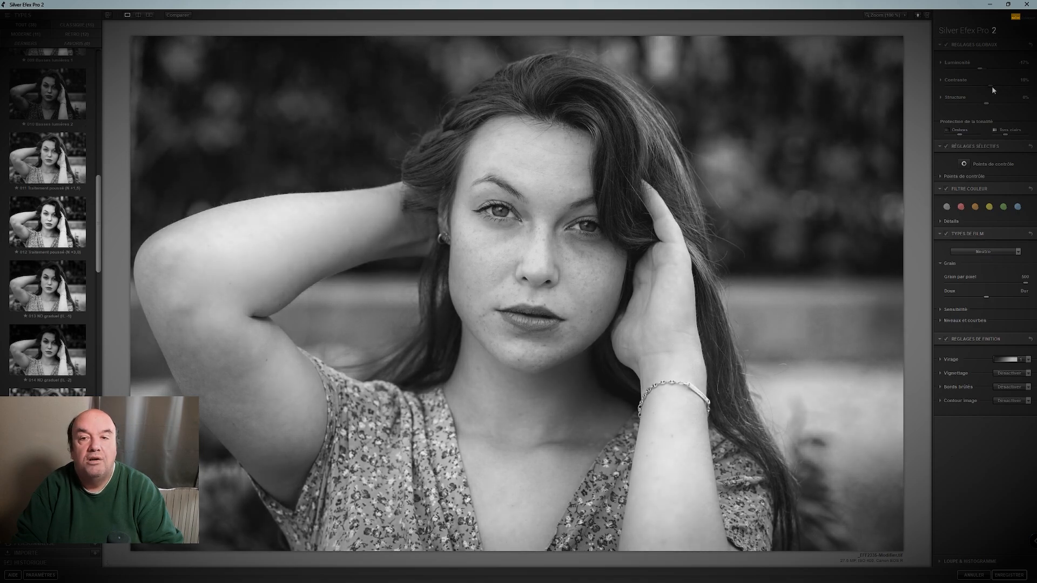
{"action": "double_click", "coordinate": [981, 69]}
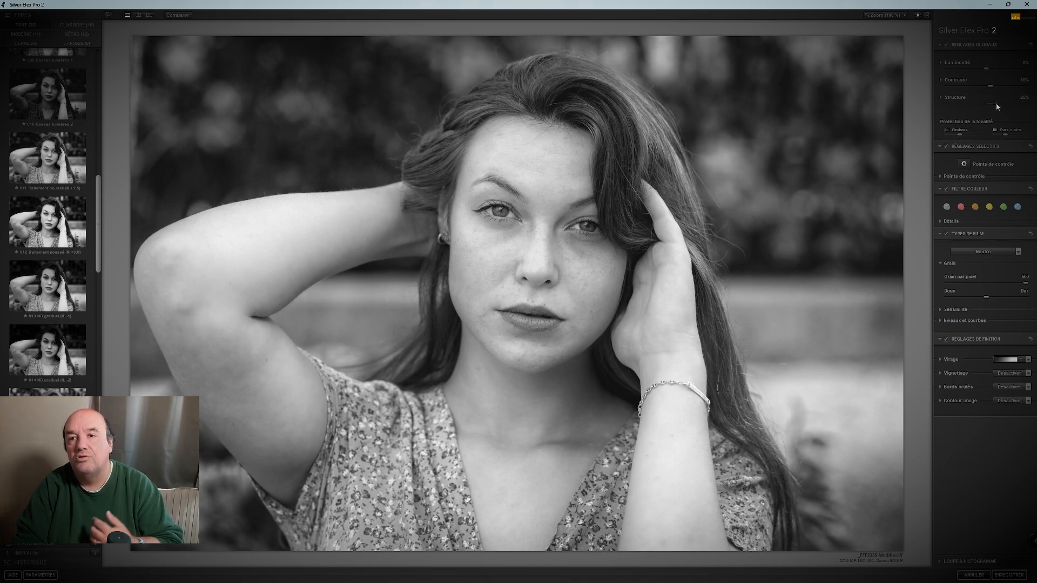
{"action": "mouse_move", "coordinate": [996, 104]}
{"action": "left_mouse_down"}
{"action": "mouse_move", "coordinate": [978, 106]}
{"action": "mouse_move", "coordinate": [998, 102]}
{"action": "left_mouse_up"}
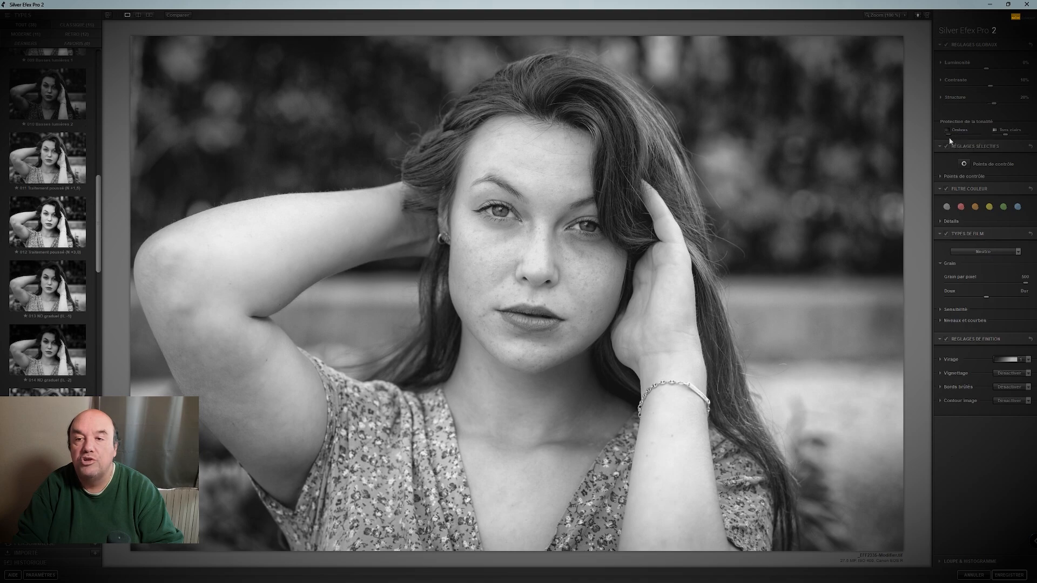
Raise the global contrast to about 37% and try shadow protection, bringing it back to its minimum.
{"action": "left_click_drag", "start_coordinate": [946, 139], "coordinate": [1004, 142]}
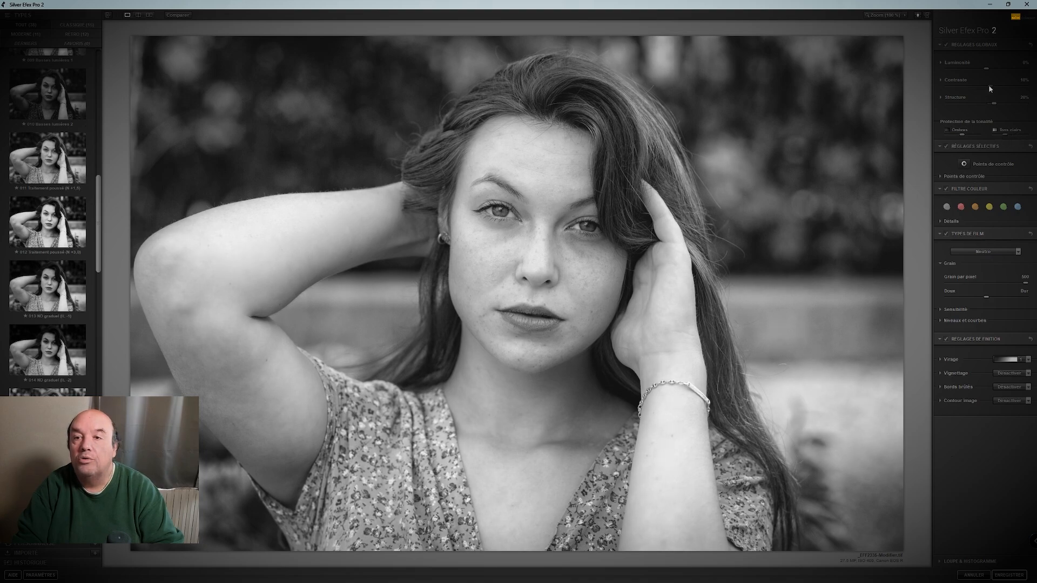
{"action": "left_click_drag", "start_coordinate": [989, 85], "coordinate": [997, 86]}
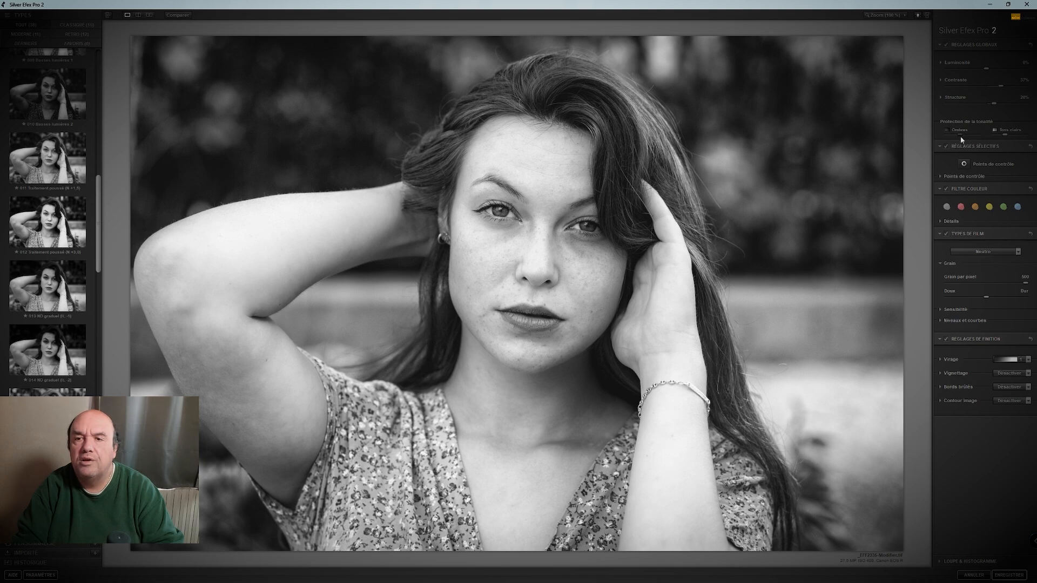
{"action": "left_click_drag", "start_coordinate": [959, 136], "coordinate": [939, 140]}
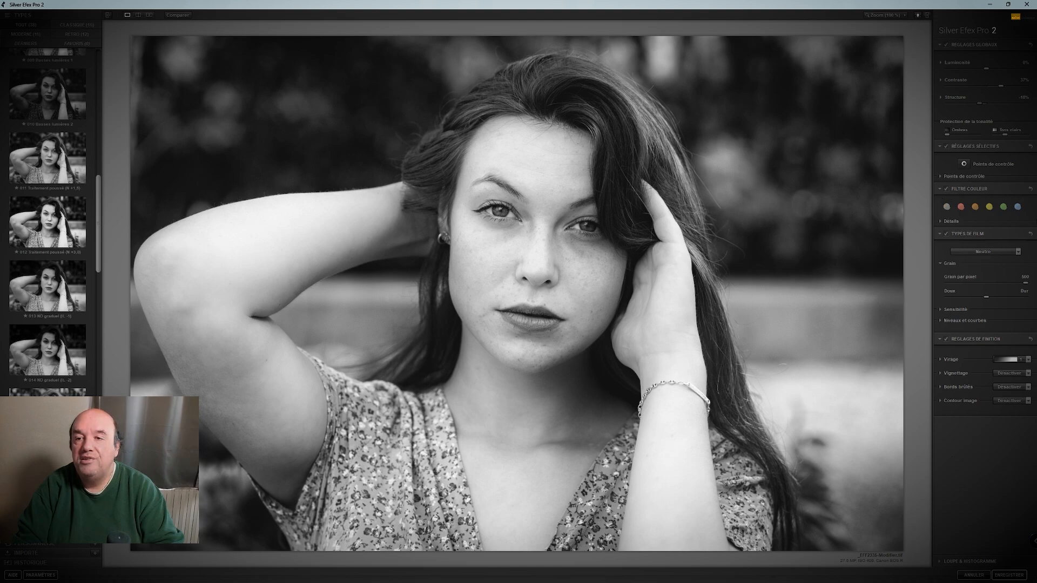
Compare the red, orange, yellow, green and blue colour filters on the portrait and keep the yellow one.
{"action": "left_click", "coordinate": [961, 207]}
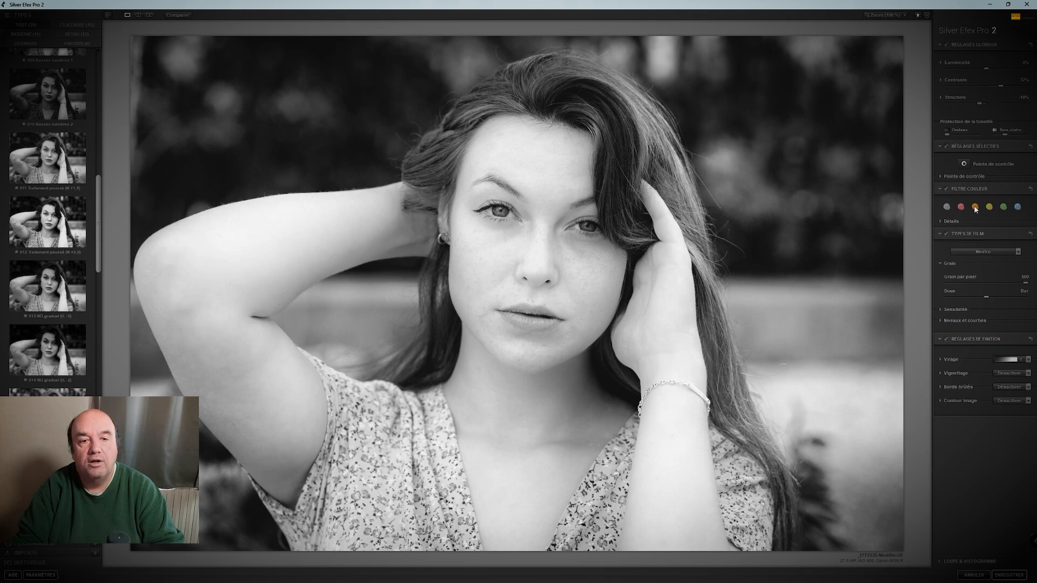
{"action": "left_click", "coordinate": [975, 209]}
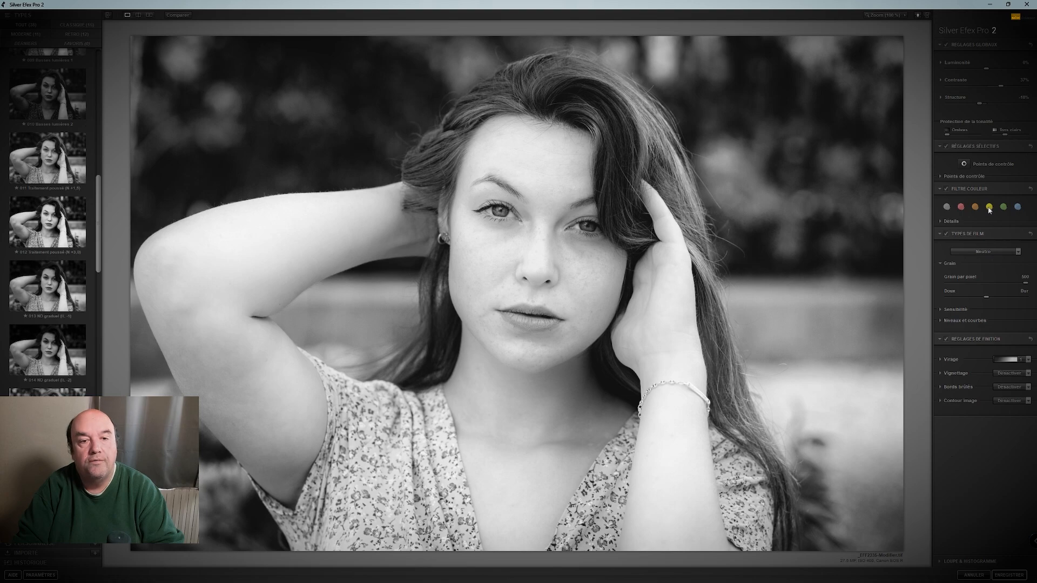
{"action": "left_click", "coordinate": [989, 209]}
{"action": "left_click", "coordinate": [1003, 208]}
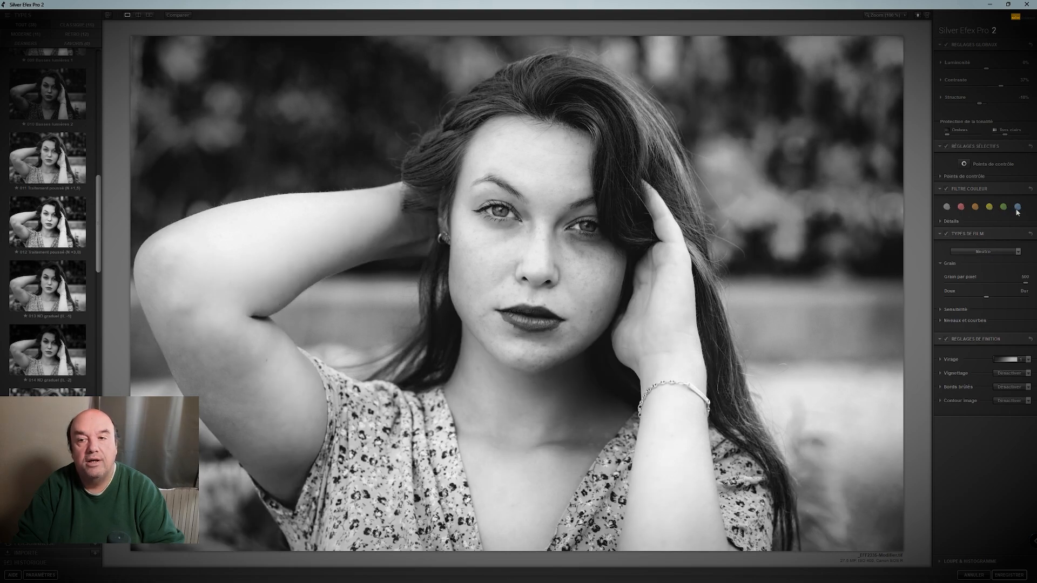
{"action": "left_click", "coordinate": [1017, 207]}
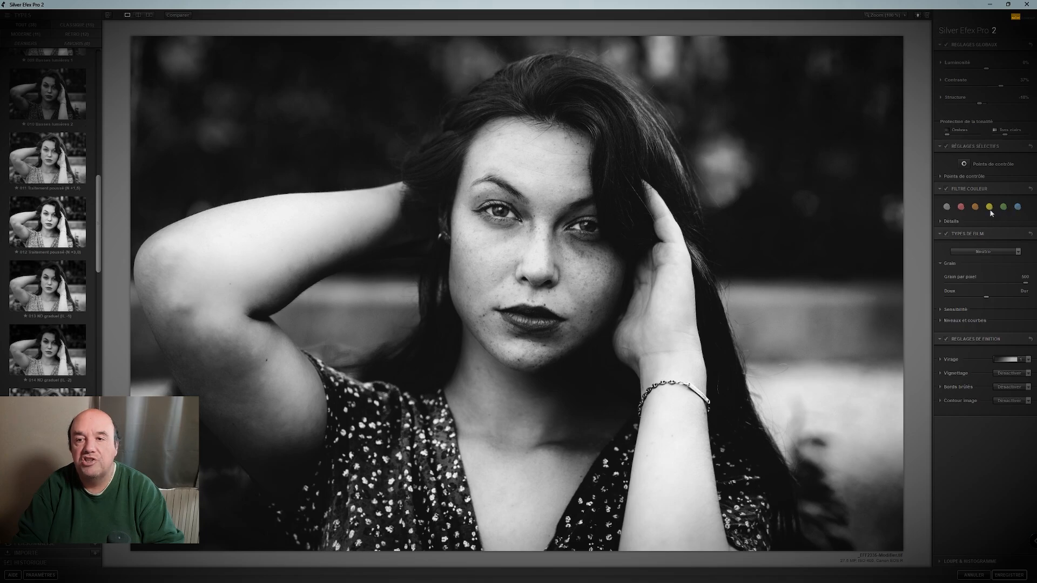
{"action": "left_click", "coordinate": [989, 208]}
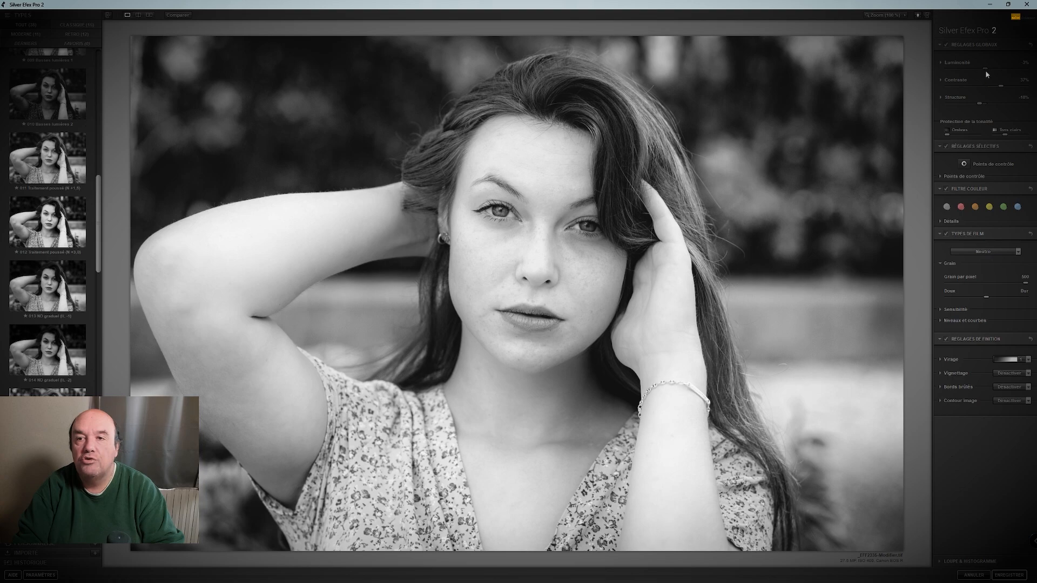
Lower the global brightness below zero to darken the black-and-white portrait.
{"action": "left_click_drag", "start_coordinate": [984, 72], "coordinate": [980, 71]}
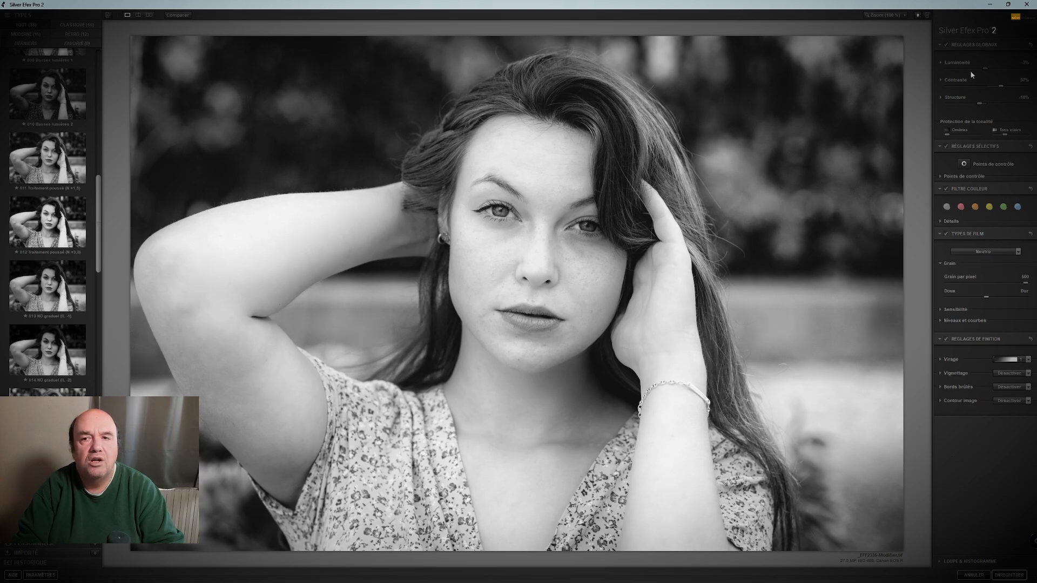
{"action": "left_click_drag", "start_coordinate": [986, 70], "coordinate": [977, 69]}
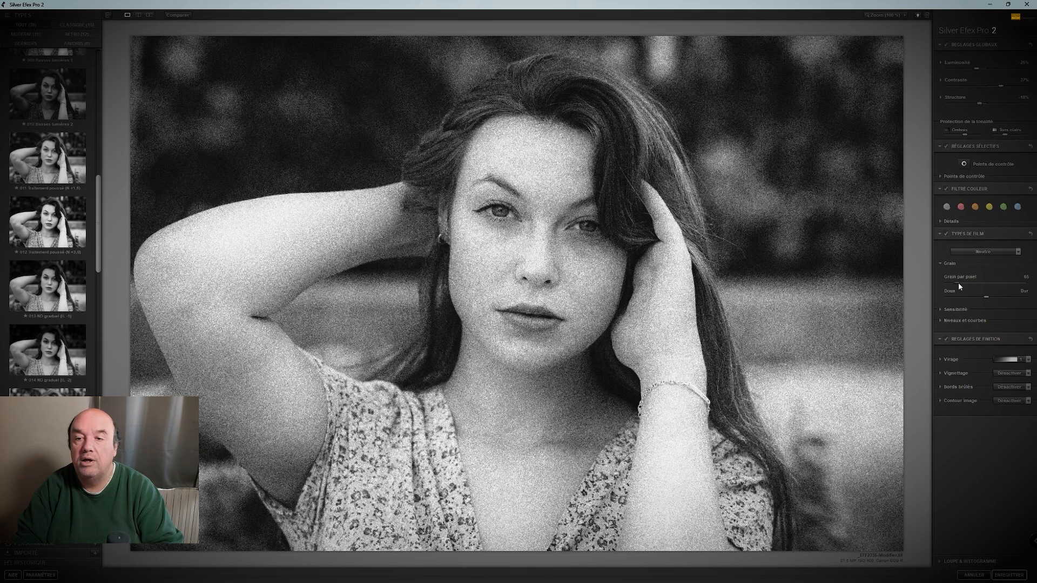
Test coarse film grain at 1 grain per pixel, then set the grain per pixel to its maximum of 500.
{"action": "mouse_move", "coordinate": [958, 284]}
{"action": "left_mouse_down"}
{"action": "mouse_move", "coordinate": [975, 284]}
{"action": "mouse_move", "coordinate": [945, 289]}
{"action": "left_mouse_up"}
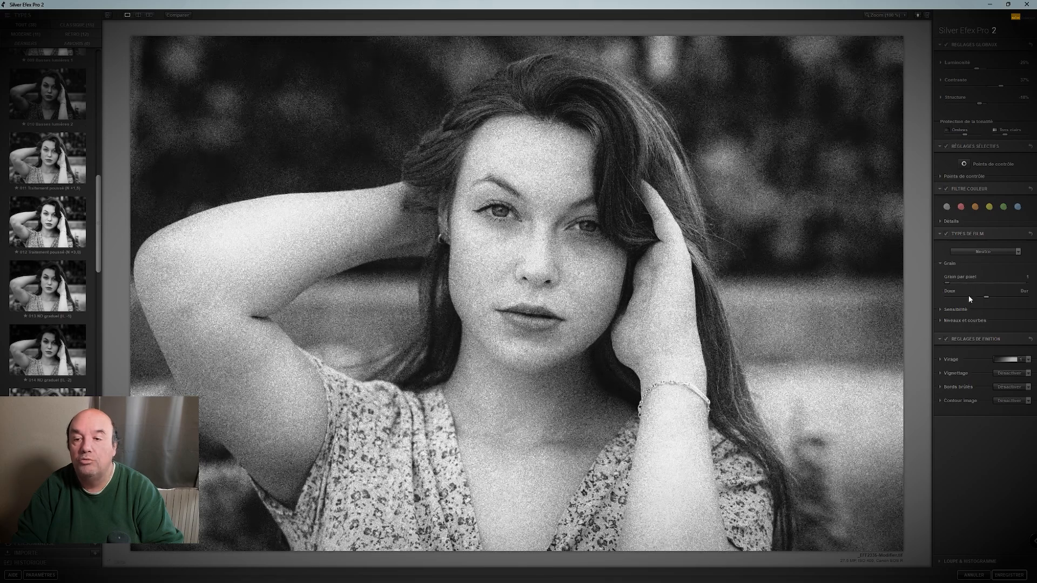
{"action": "double_click", "coordinate": [1023, 297]}
{"action": "left_click_drag", "start_coordinate": [951, 289], "coordinate": [1034, 280]}
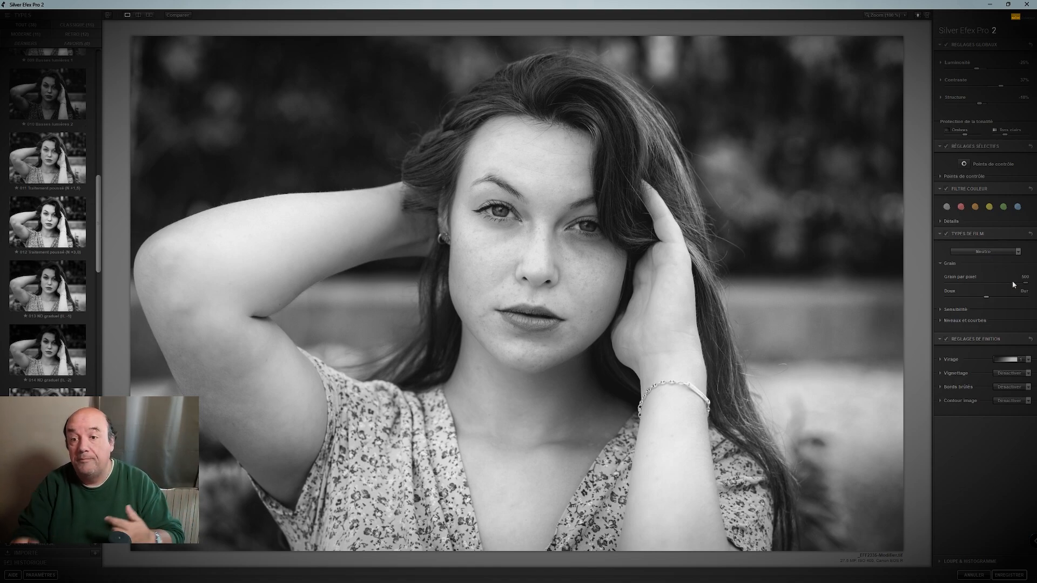
Try the Kodak Plus-X 125PX Pro and Kodak Tri-X 400TX Pro film types on the portrait, and restore the Neutre type.
{"action": "left_click", "coordinate": [1018, 253]}
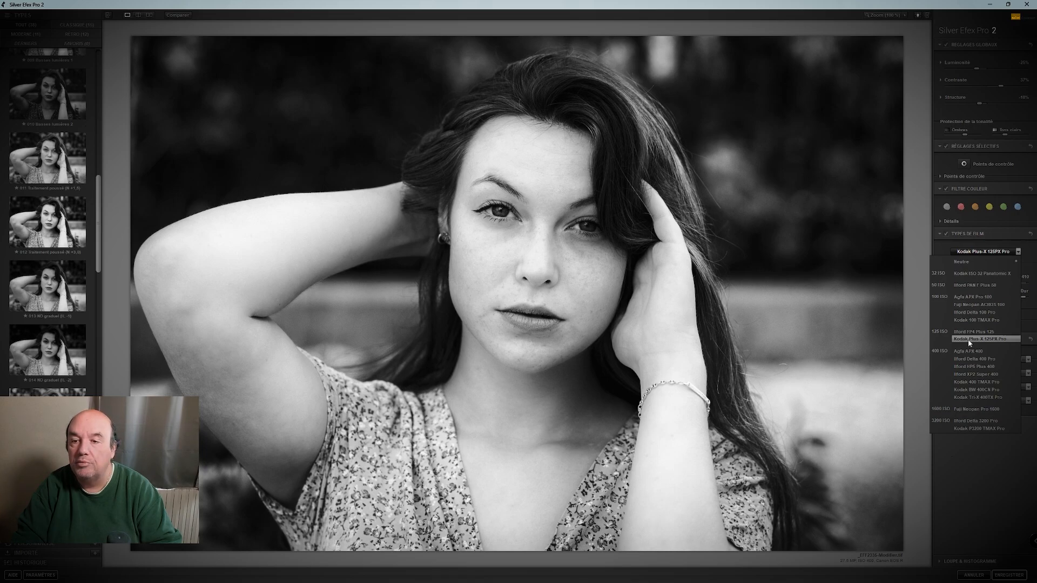
{"action": "left_click", "coordinate": [968, 338]}
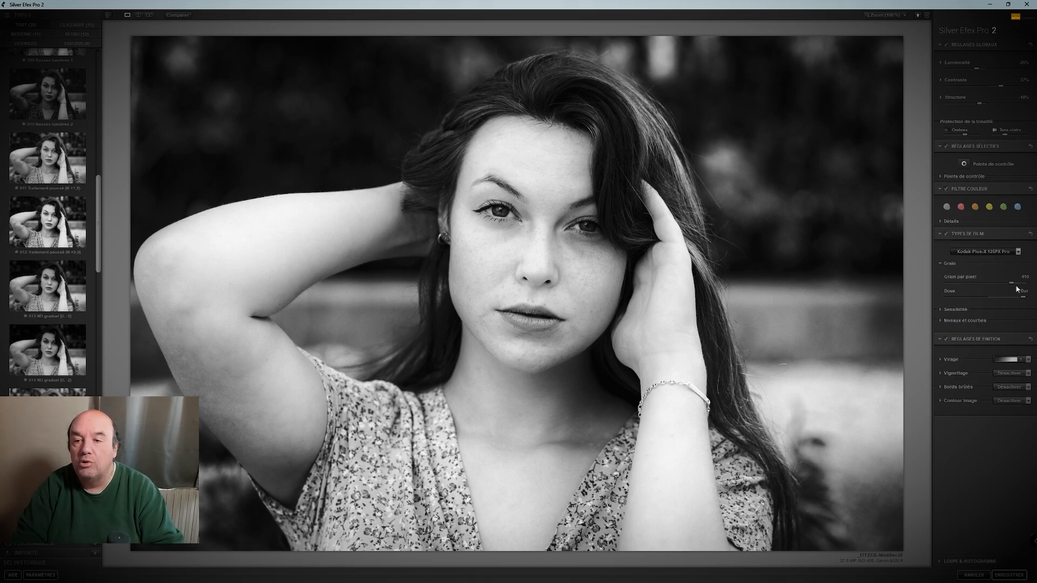
{"action": "left_click", "coordinate": [1018, 252]}
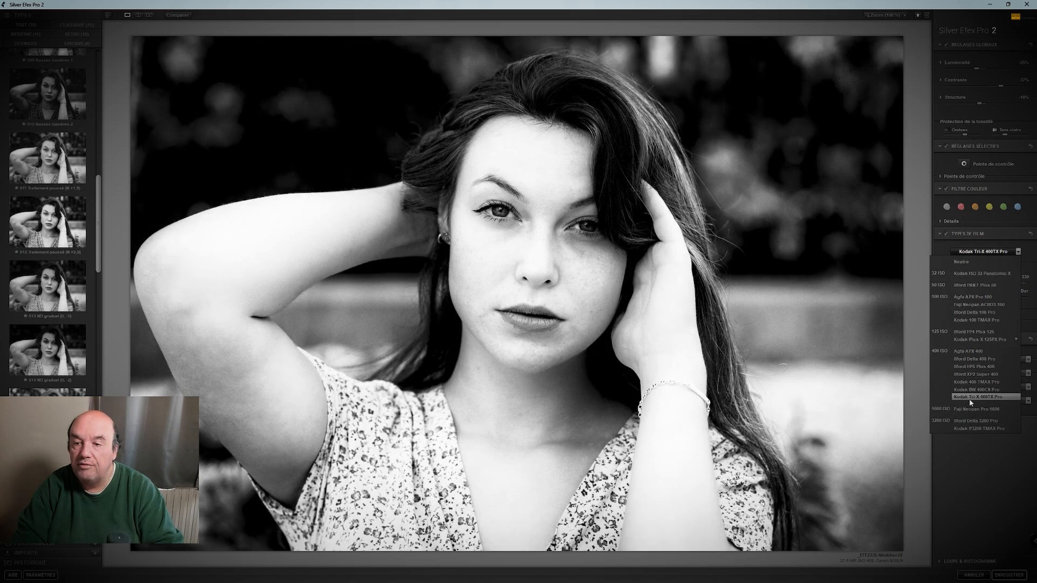
{"action": "left_click", "coordinate": [968, 399]}
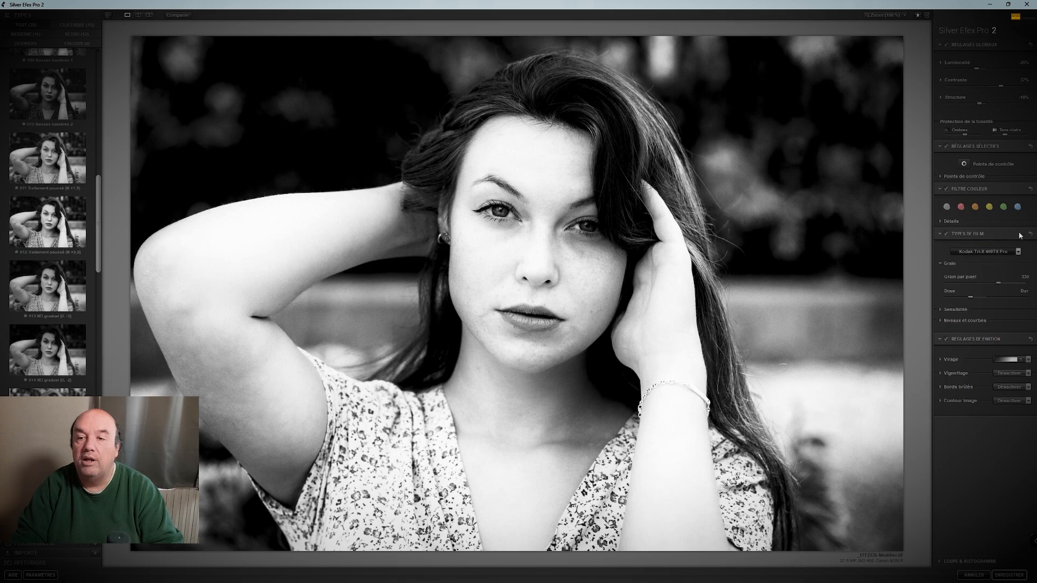
{"action": "left_click", "coordinate": [1018, 252]}
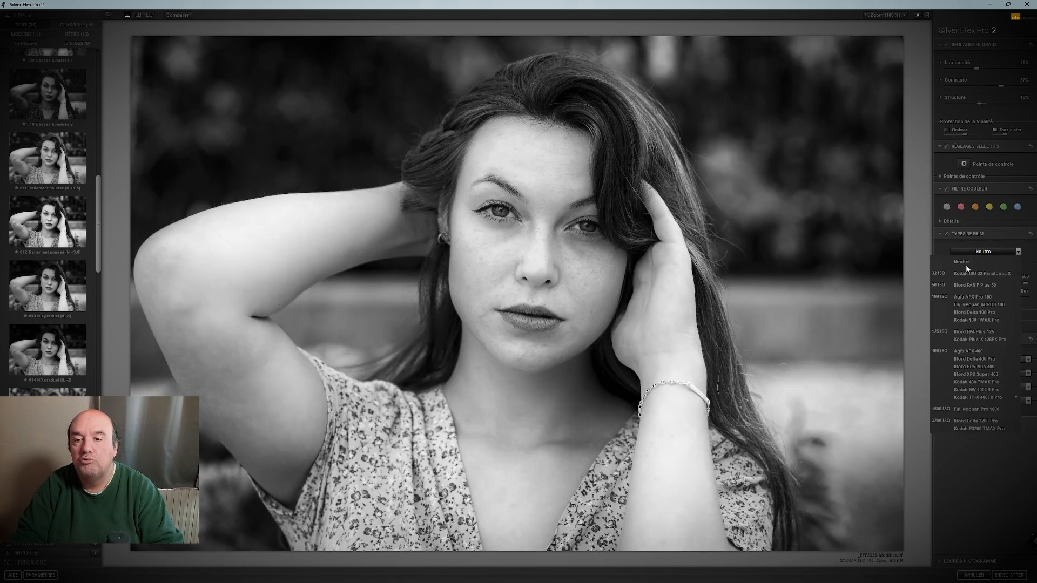
{"action": "left_click", "coordinate": [965, 264]}
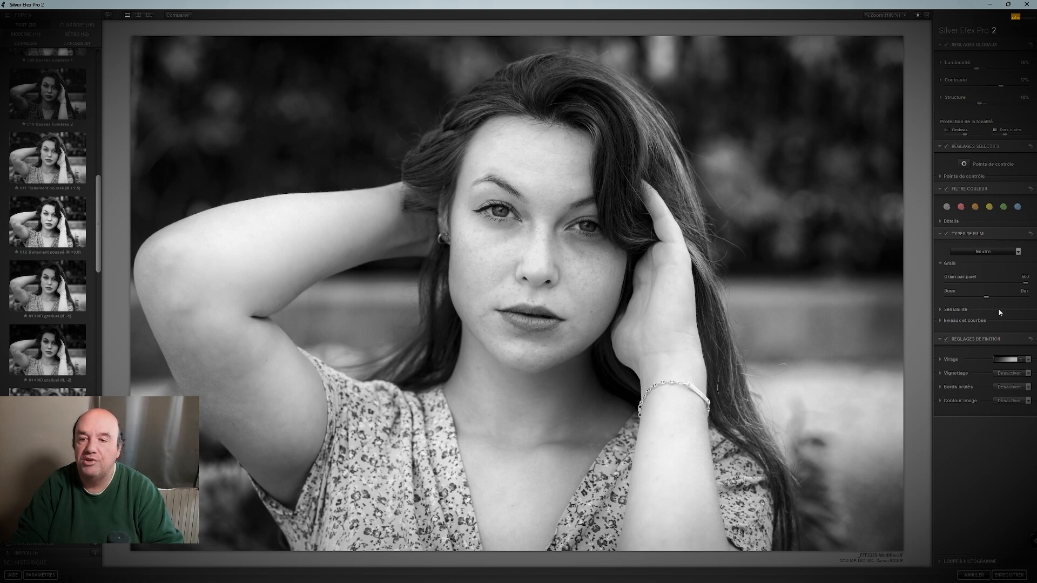
Examine the film type's colour sensitivity sliders and its levels and curves graph.
{"action": "left_click", "coordinate": [939, 310]}
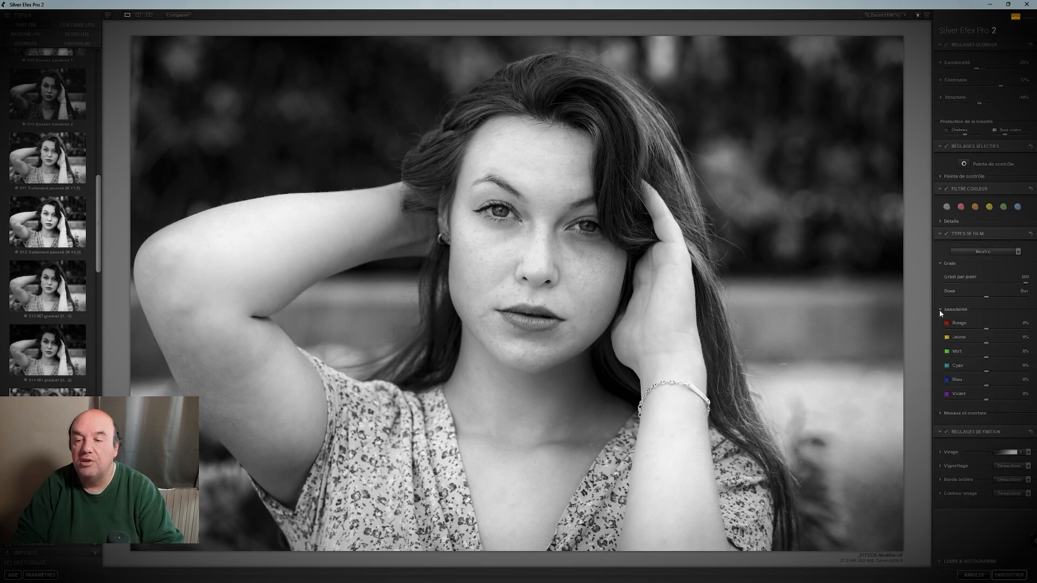
{"action": "left_click", "coordinate": [939, 310]}
{"action": "left_click", "coordinate": [940, 322]}
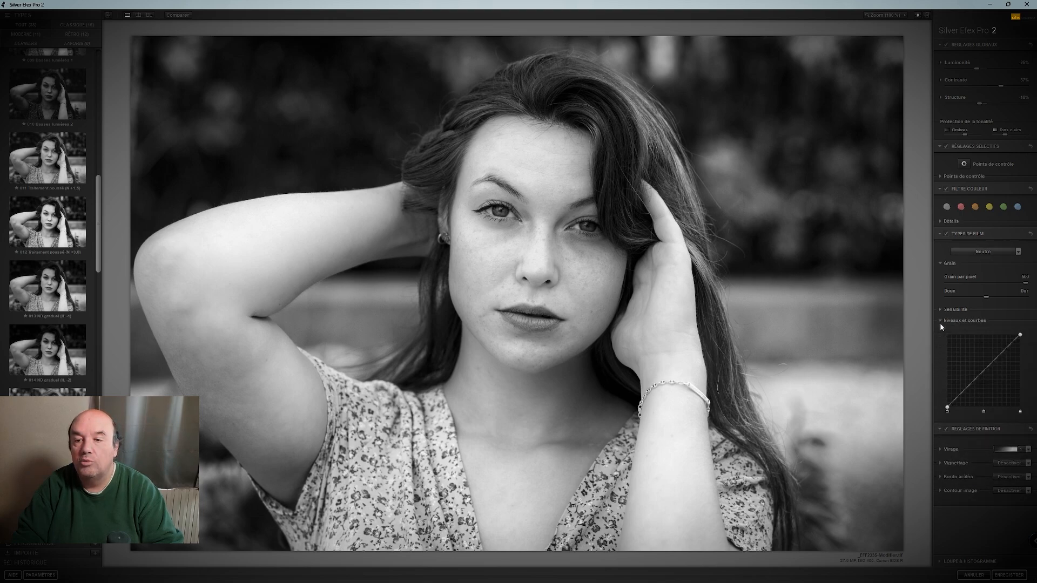
{"action": "left_click", "coordinate": [939, 322]}
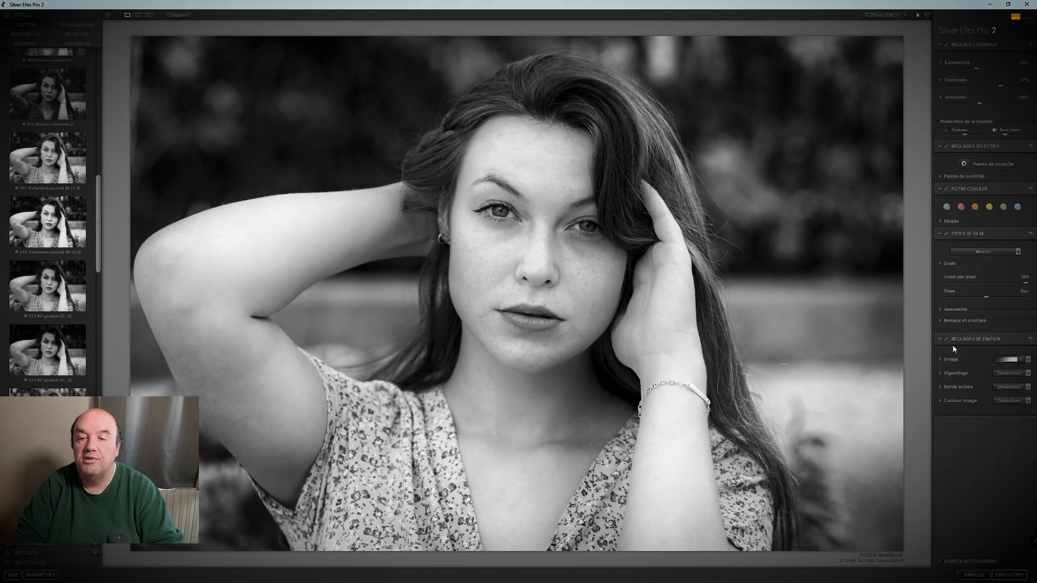
Preview the toning presets but keep the neutral one, and apply the Vignettage 1 preset.
{"action": "left_click", "coordinate": [1027, 360]}
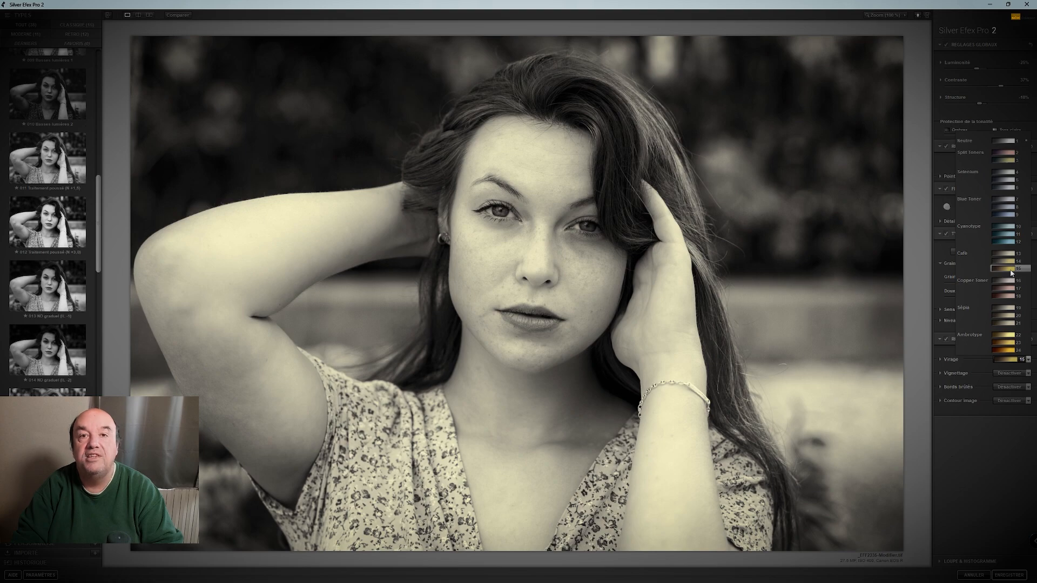
{"action": "left_click", "coordinate": [1023, 141]}
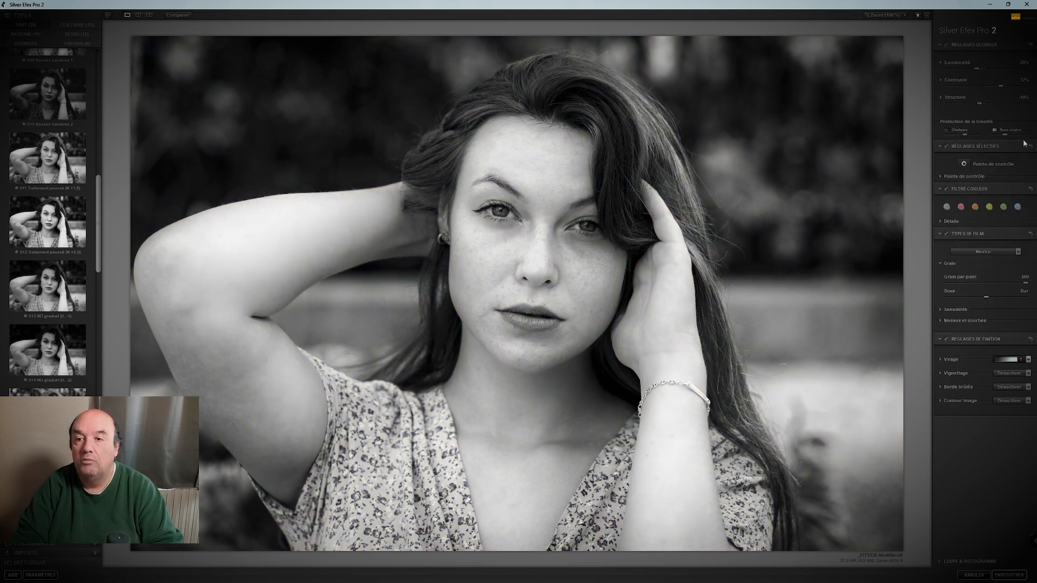
{"action": "left_click", "coordinate": [1028, 373]}
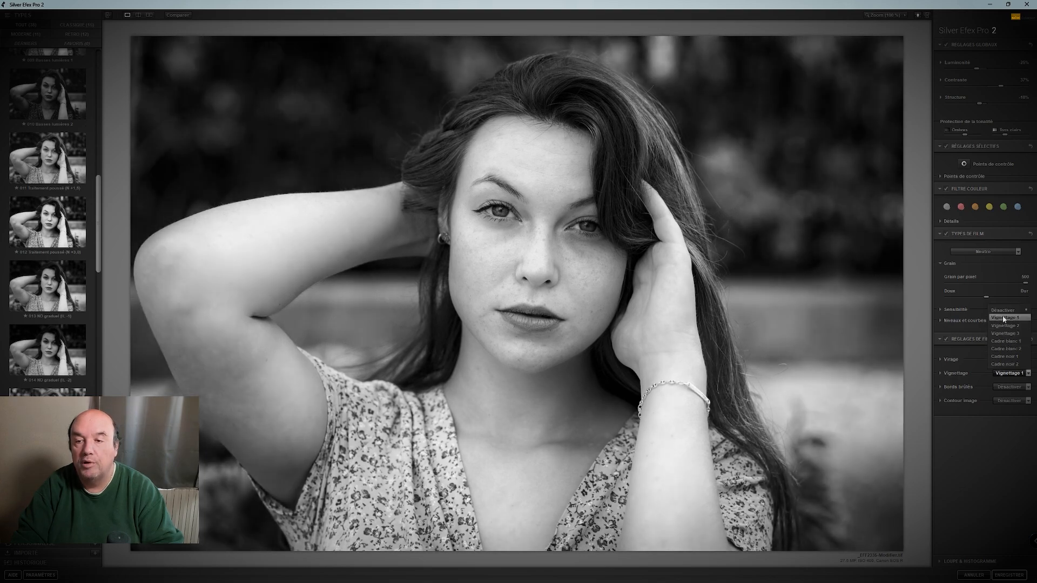
{"action": "left_click", "coordinate": [1004, 318]}
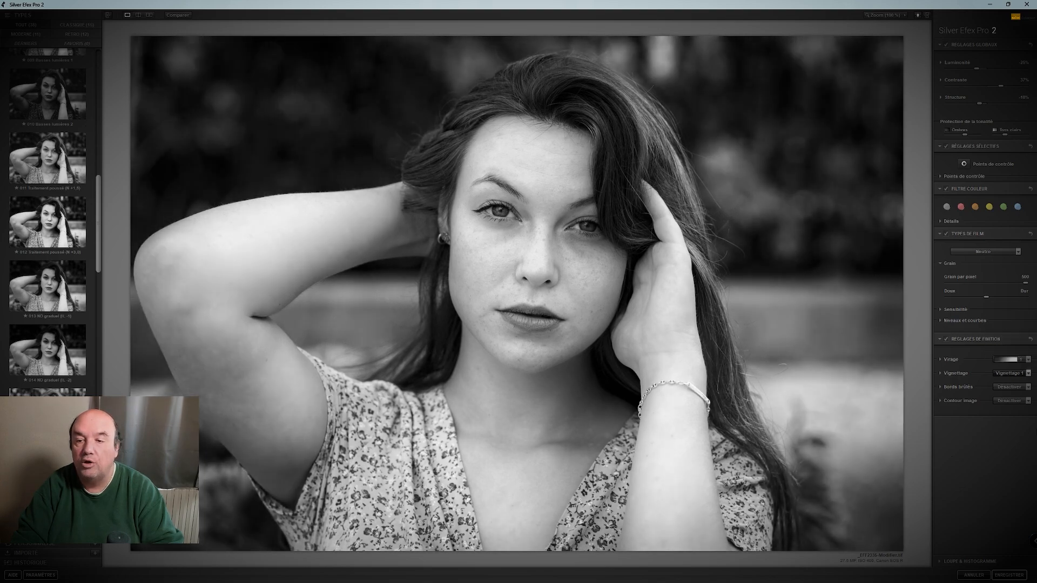
Preview the burnt-edge presets but leave them disabled, and save the portrait back to Lightroom with the Type 1 image border.
{"action": "left_click", "coordinate": [1028, 387]}
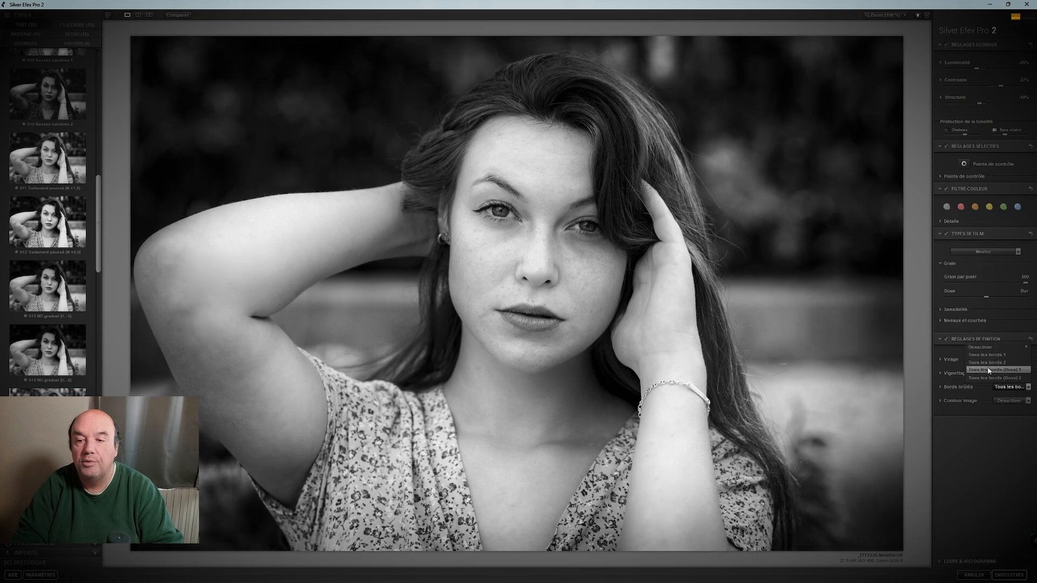
{"action": "left_click", "coordinate": [1030, 408]}
{"action": "left_click", "coordinate": [1028, 402]}
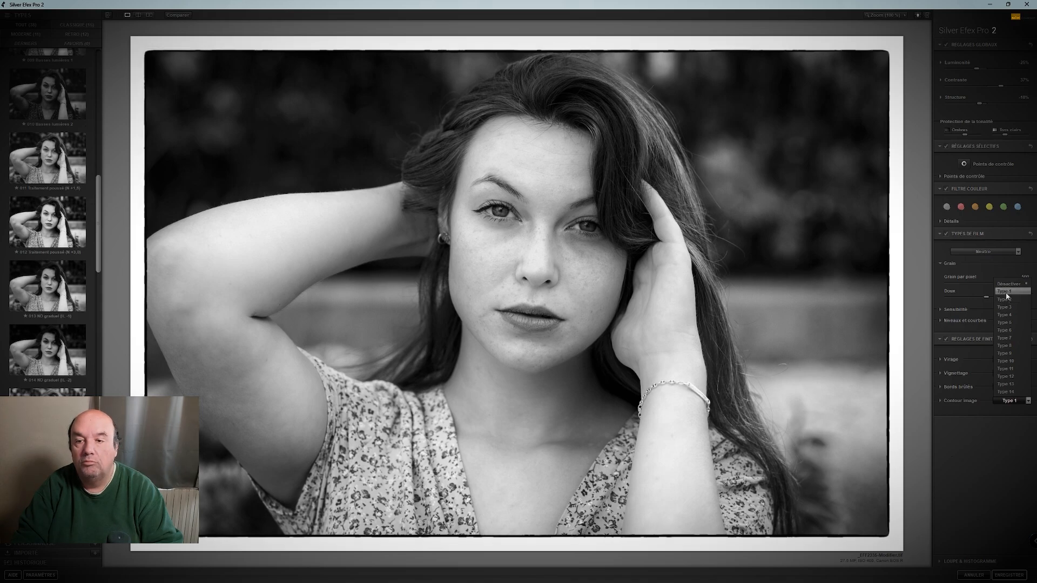
{"action": "left_click", "coordinate": [1006, 292]}
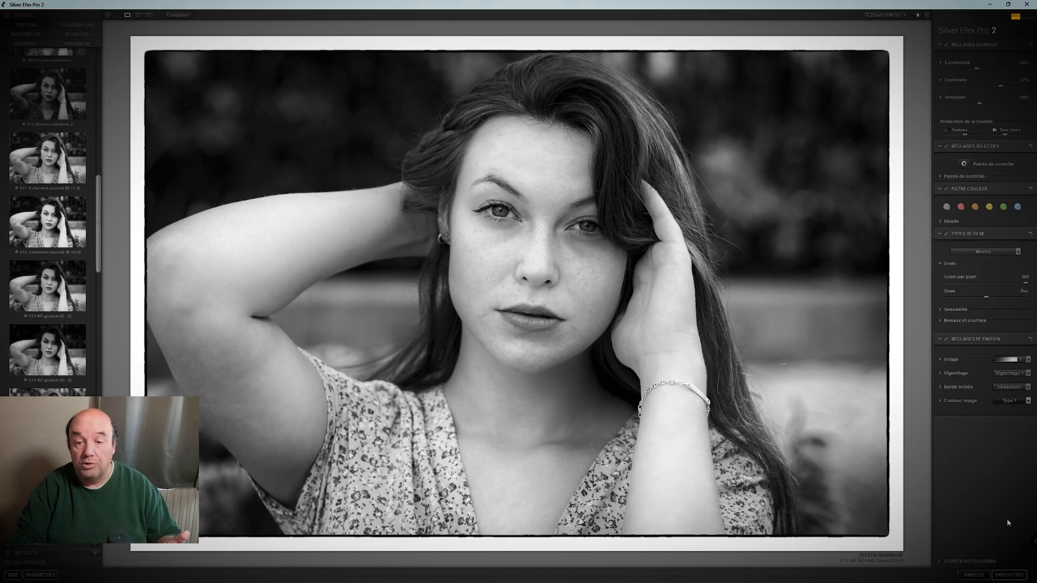
{"action": "left_click", "coordinate": [1014, 574]}
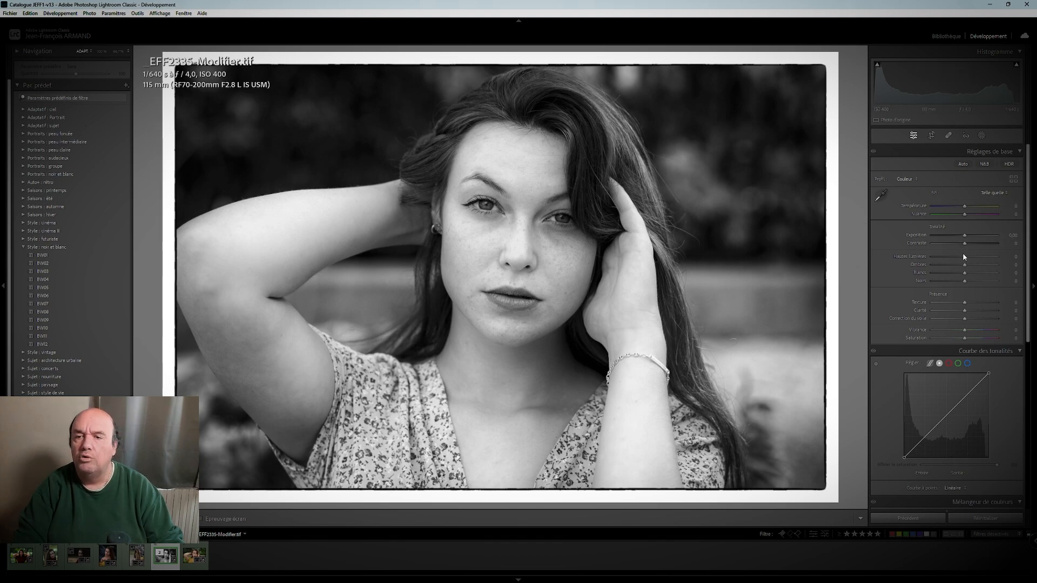
Set the imported black-and-white portrait's highlights to about -43, exposure to about +0.25 and shadows to about +16, with shadow clipping displayed.
{"action": "left_click_drag", "start_coordinate": [965, 258], "coordinate": [949, 257]}
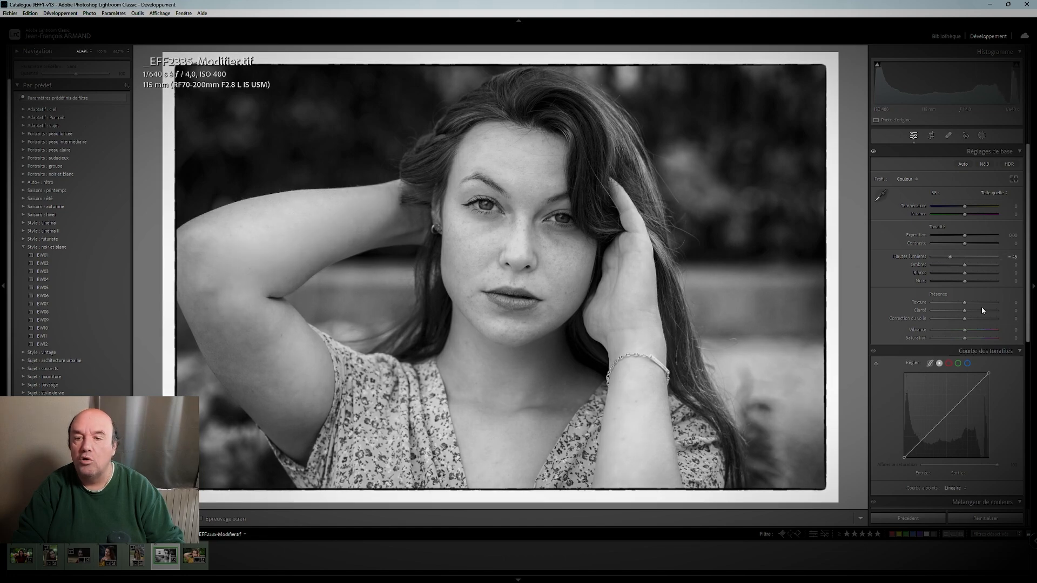
{"action": "left_click", "coordinate": [985, 351]}
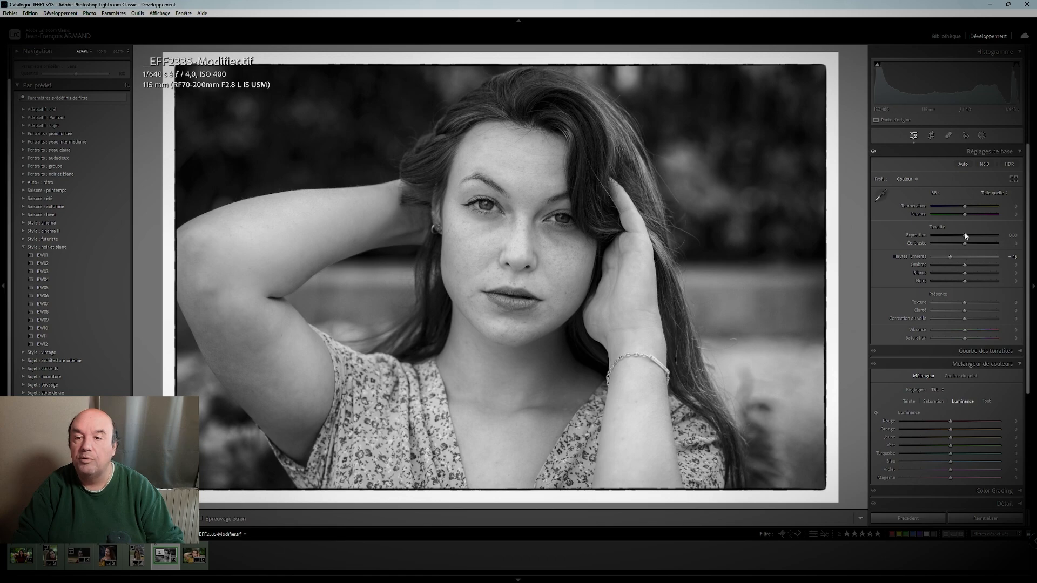
{"action": "left_click_drag", "start_coordinate": [965, 236], "coordinate": [970, 270]}
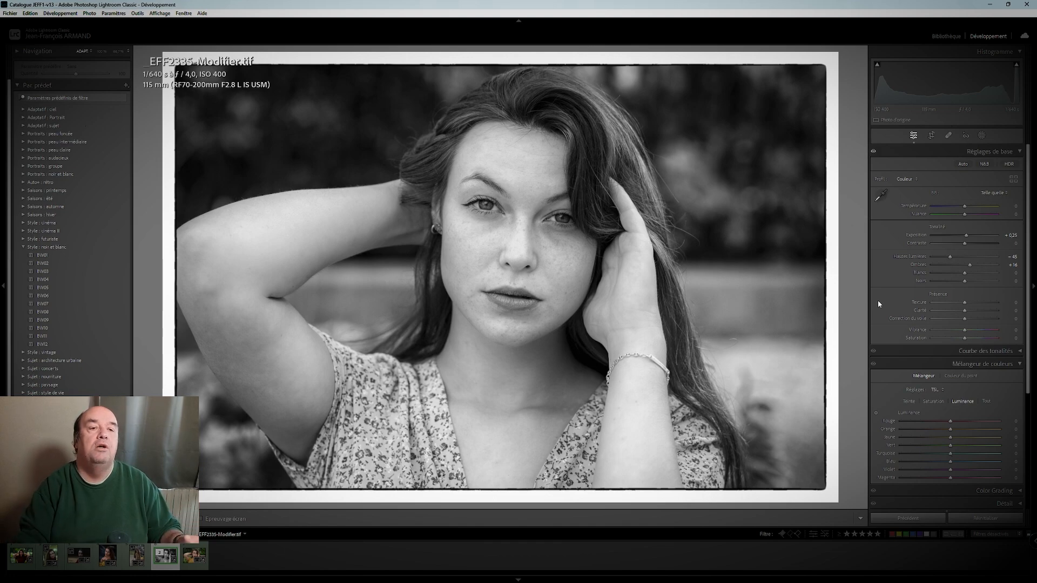
{"action": "left_click", "coordinate": [877, 66]}
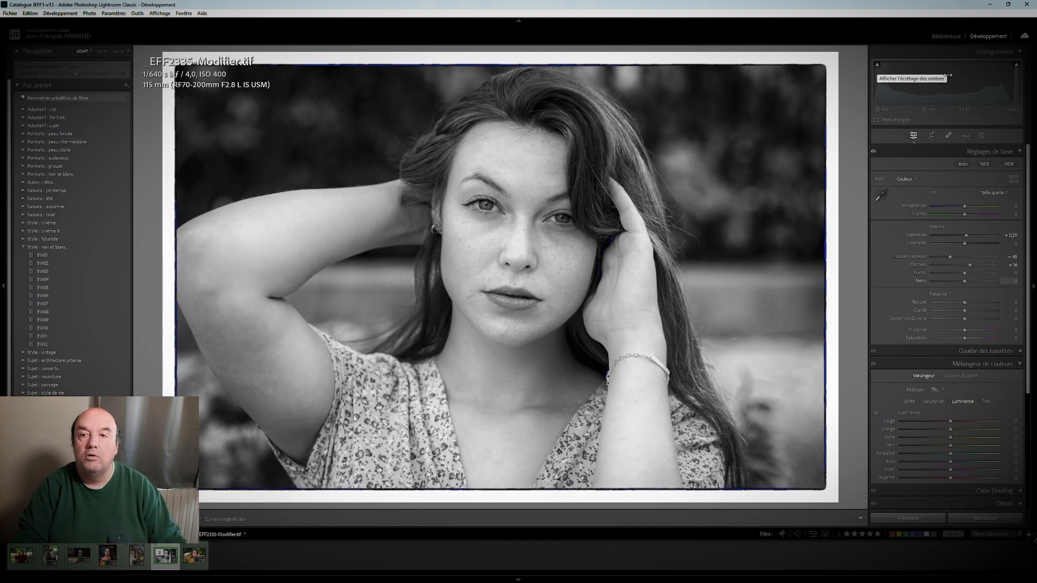